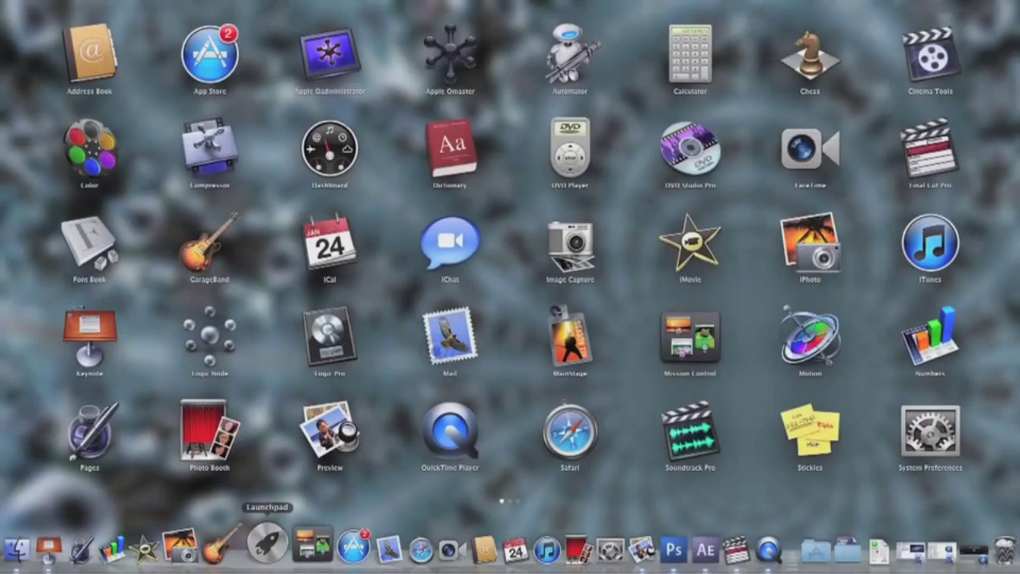
- Launch Adobe After Effects CS3 from the Applications folder and dismiss the startup tip
scroll(510, 263, right, 3)
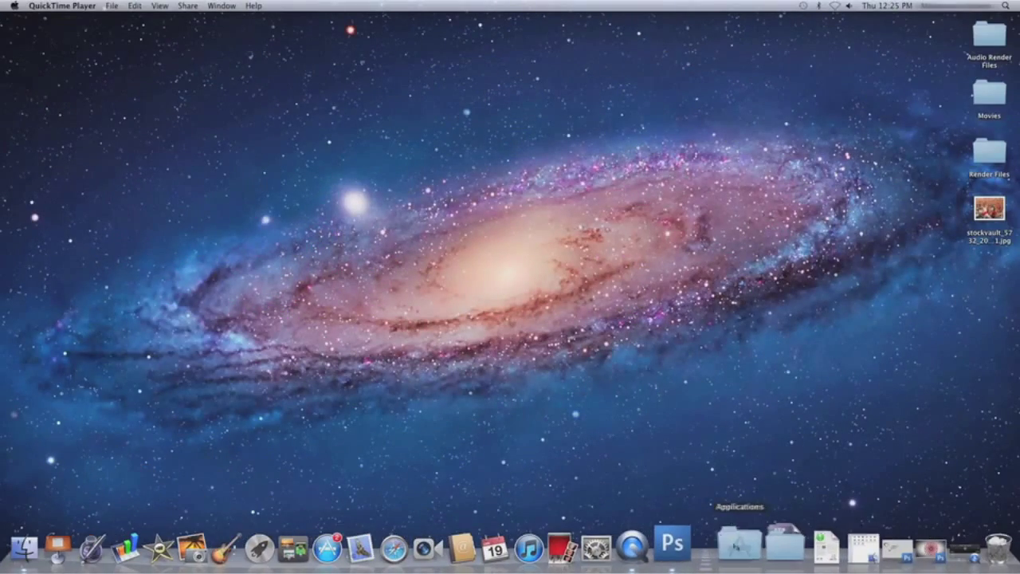
click(738, 545)
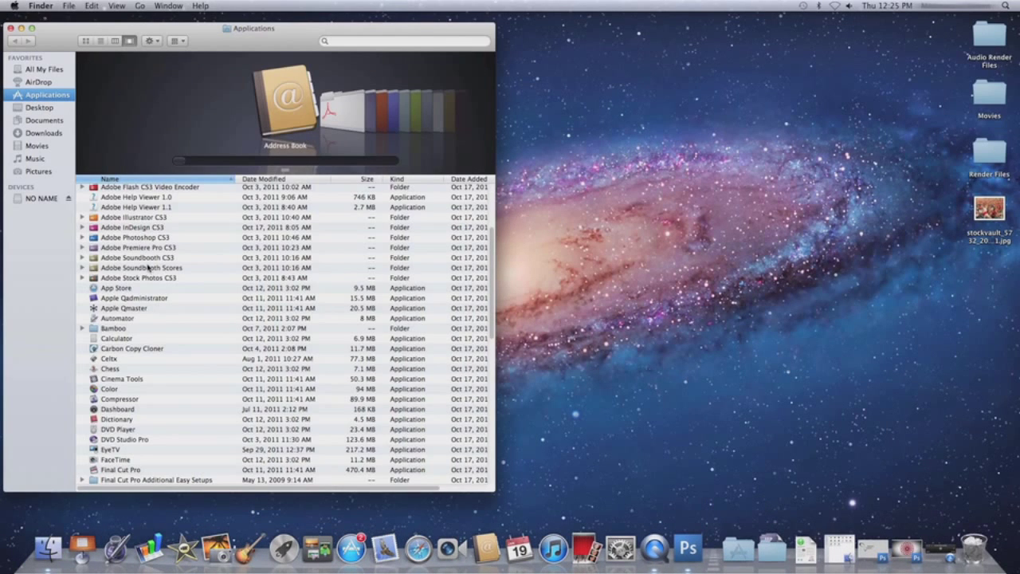
scroll(153, 262, up, 5)
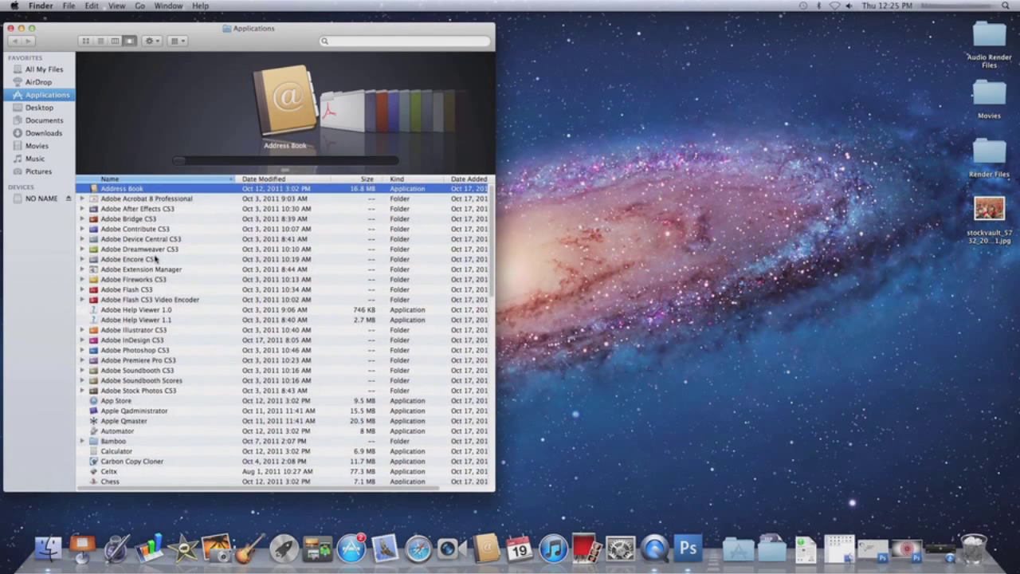
double_click(157, 211)
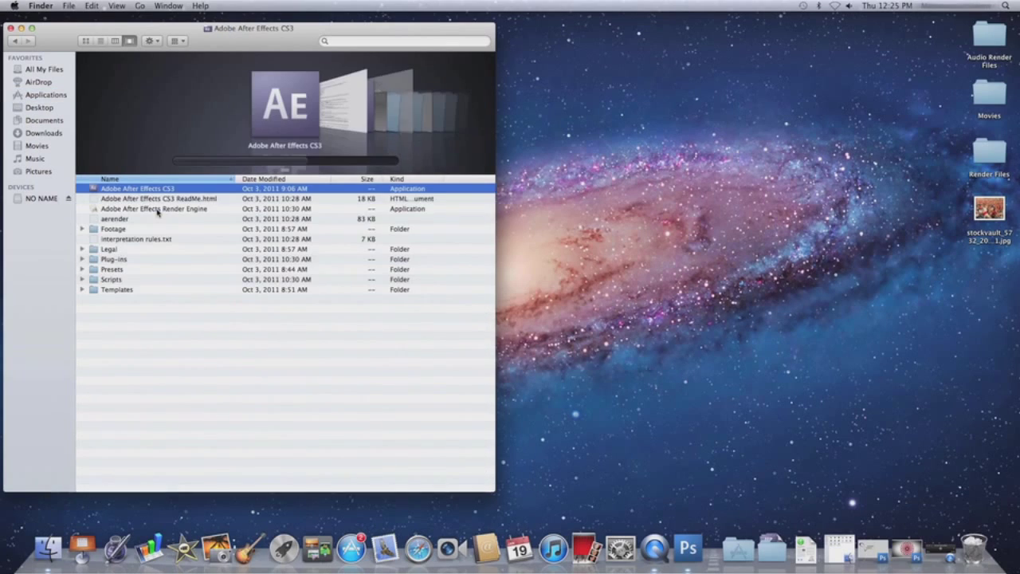
double_click(276, 120)
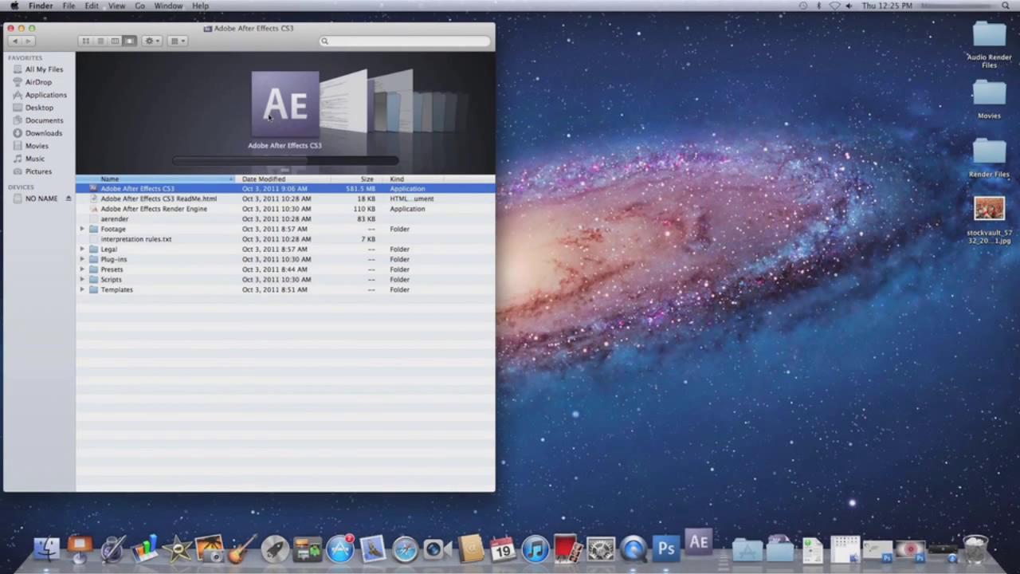
click(22, 28)
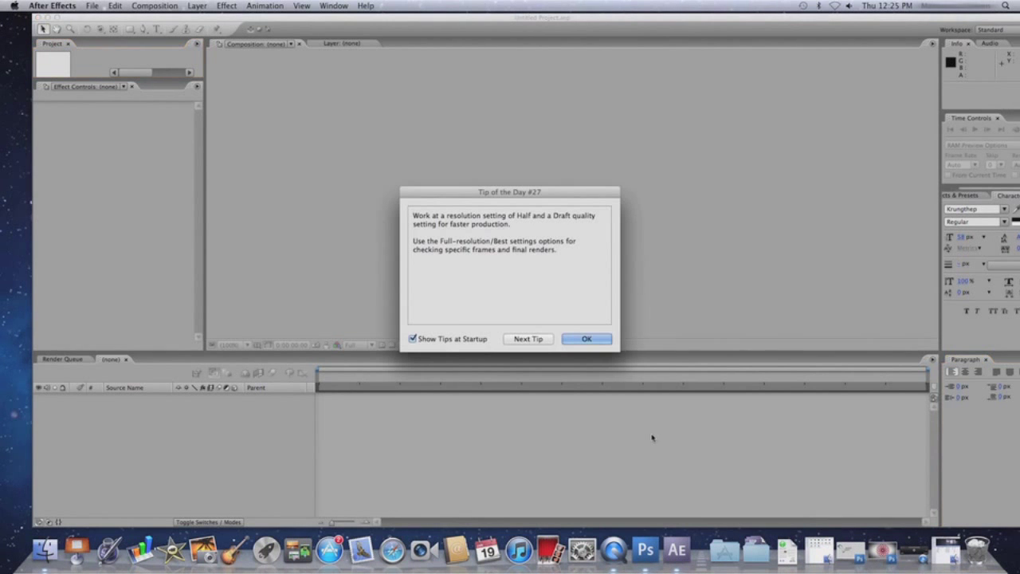
click(580, 339)
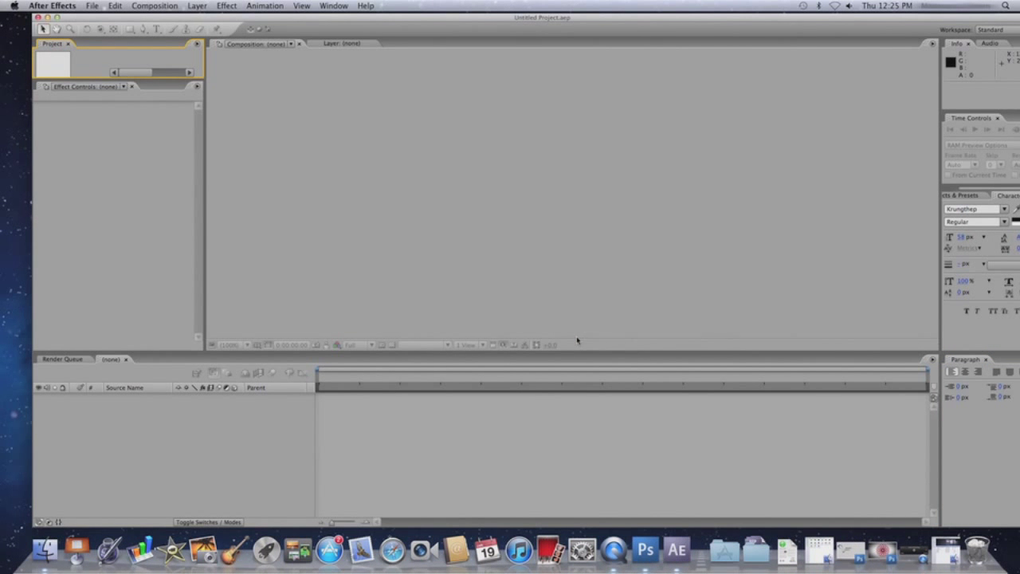
- Create a composition named SpeechBubble with the HDV/HDTV 720 29.97 preset and a duration of 0;00;10;00
click(134, 7)
click(141, 17)
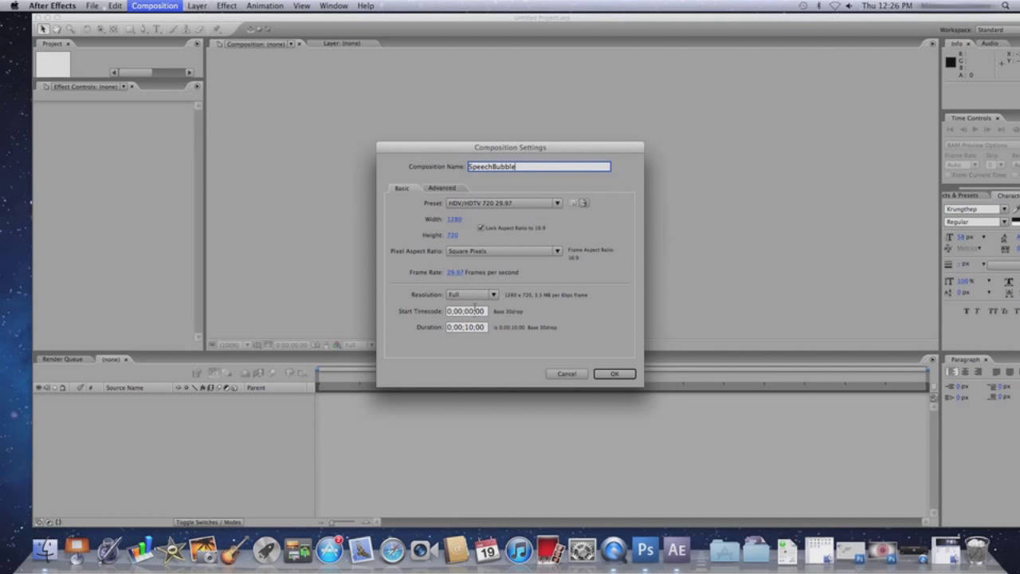
click(598, 375)
- Import the stockvault JPEG from the desktop into the project
drag(303, 22, 230, 106)
drag(989, 209, 41, 264)
drag(130, 102, 227, 40)
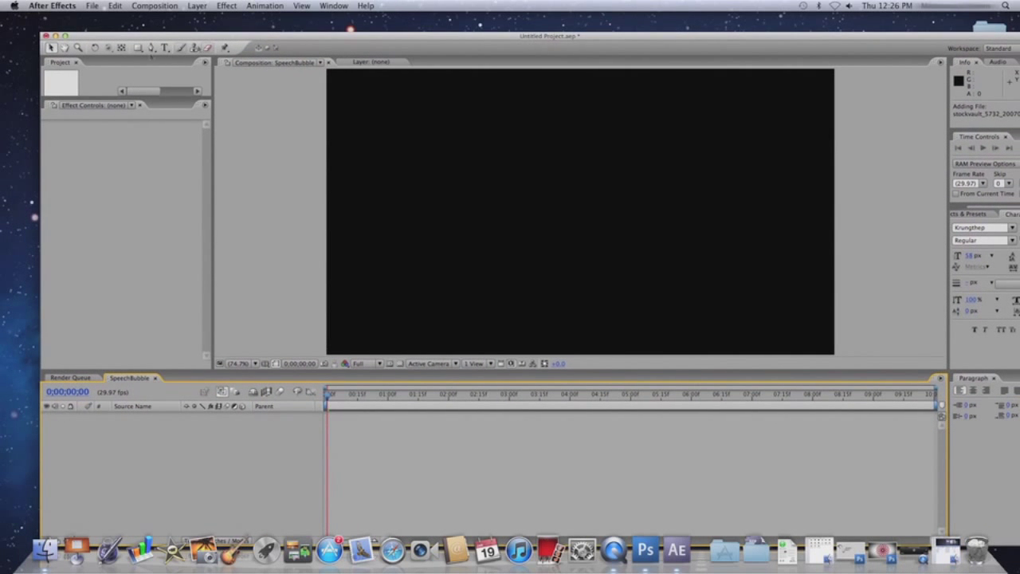
- Enlarge the project item list and place the stockvault image in the SpeechBubble composition
drag(80, 97, 104, 205)
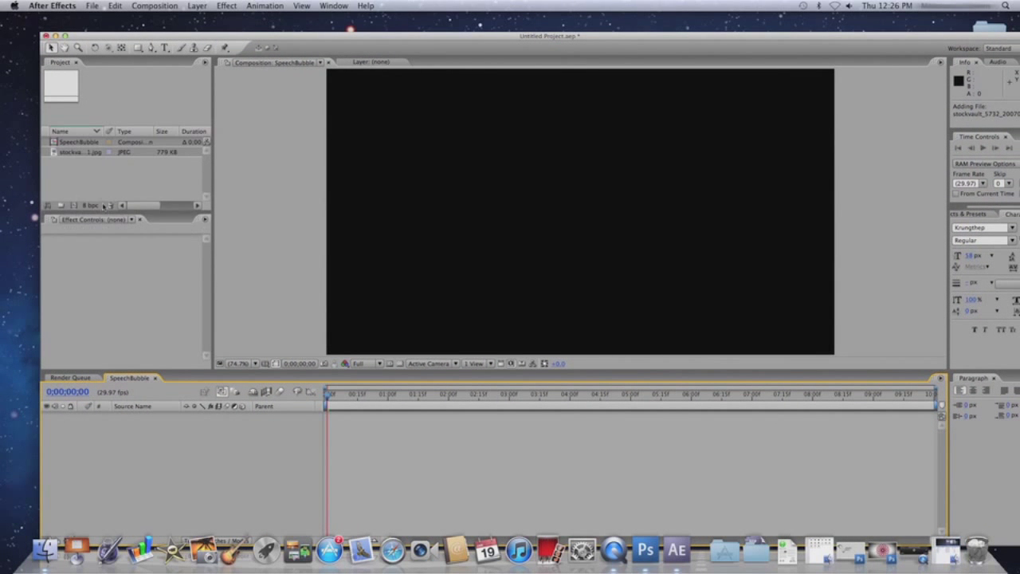
click(96, 154)
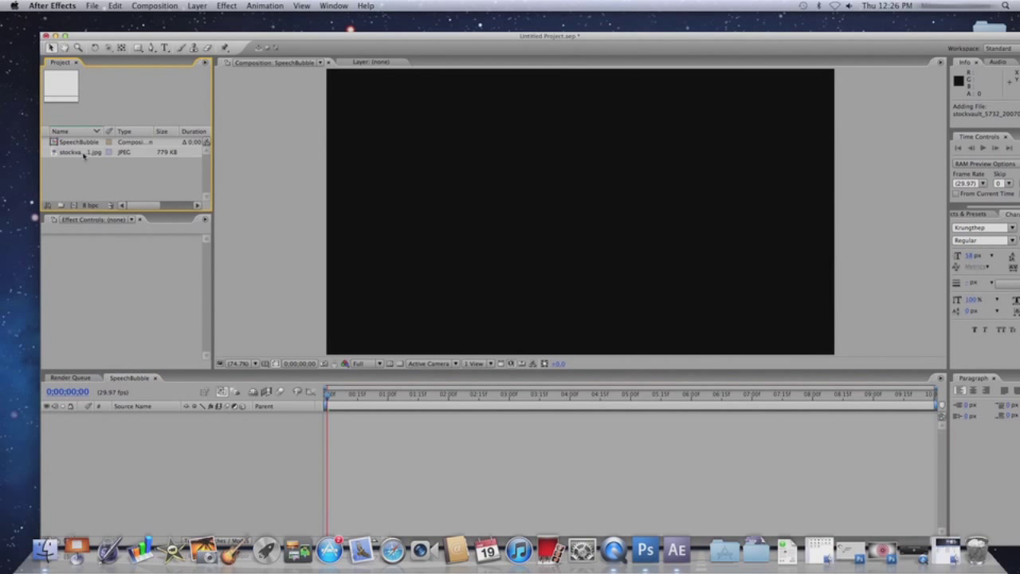
drag(82, 152, 530, 175)
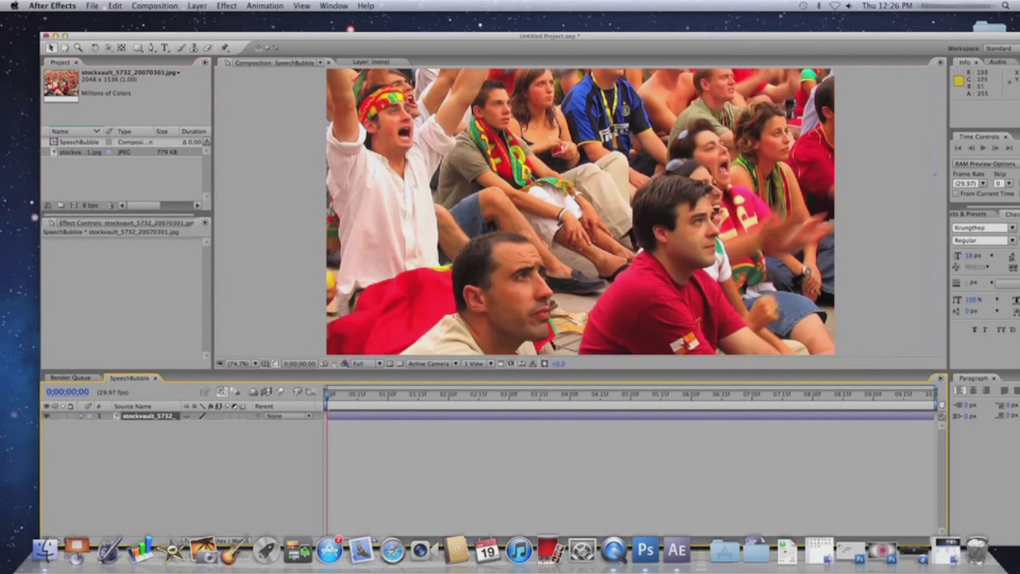
- Scale down and reposition the stockvault image so more of the crowd fills the composition frame
click(81, 417)
click(90, 426)
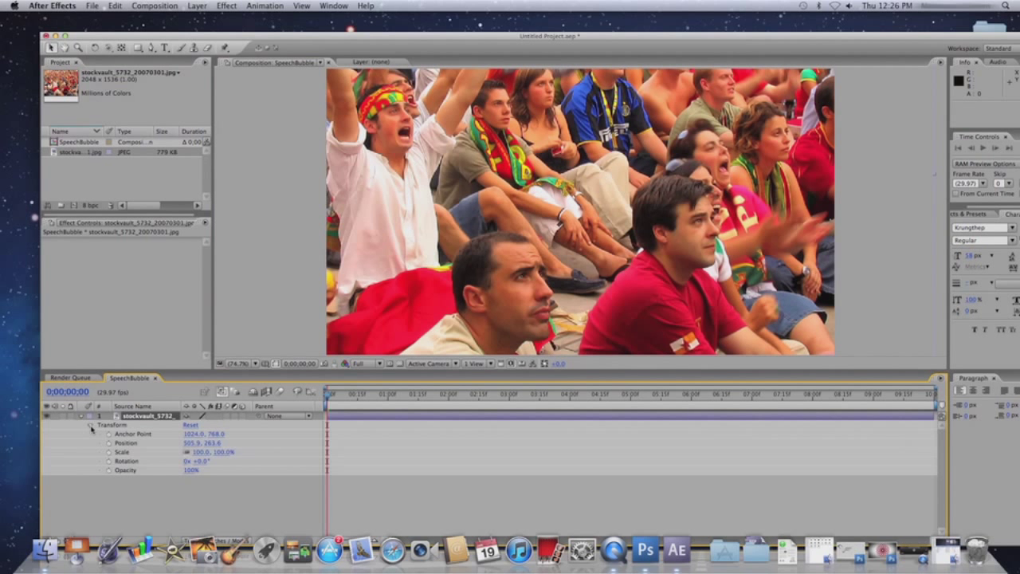
drag(226, 454, 217, 454)
drag(347, 343, 379, 444)
drag(333, 251, 279, 284)
click(251, 301)
click(82, 416)
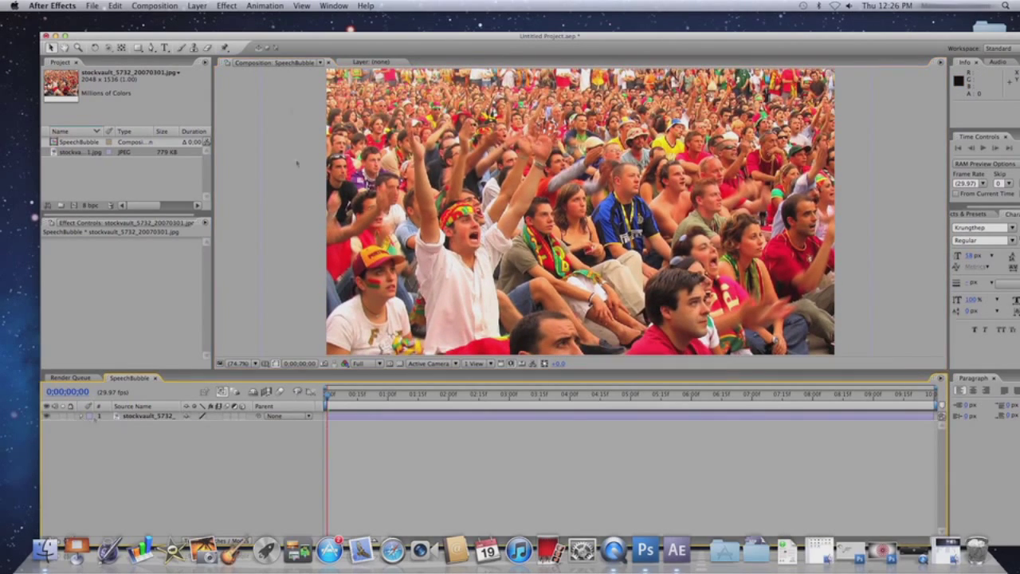
- Create a black 1280 x 720 solid layer named SpeechBubbleMask above the crowd image
click(200, 8)
mouse_move(208, 22)
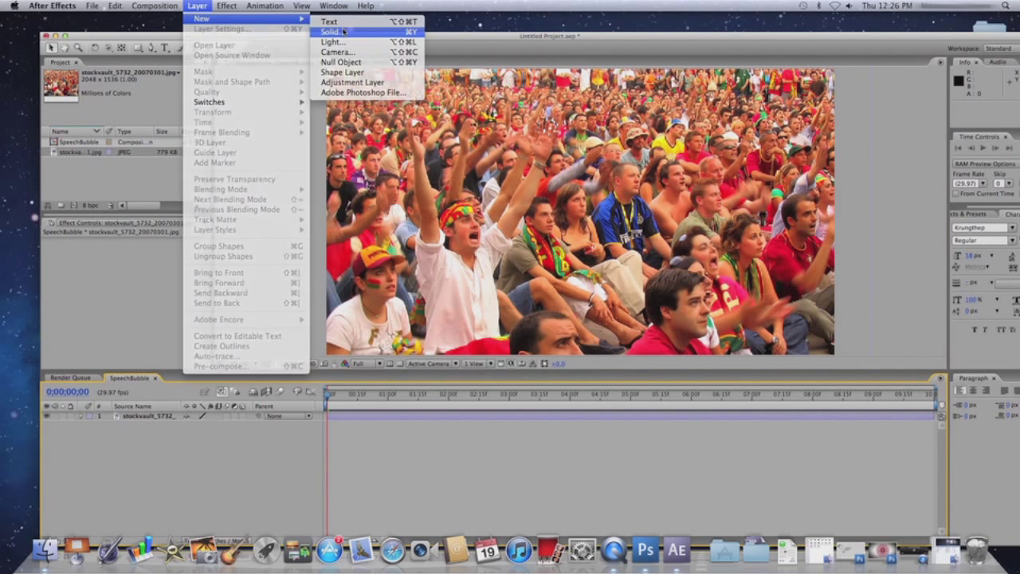
click(344, 30)
double_click(490, 183)
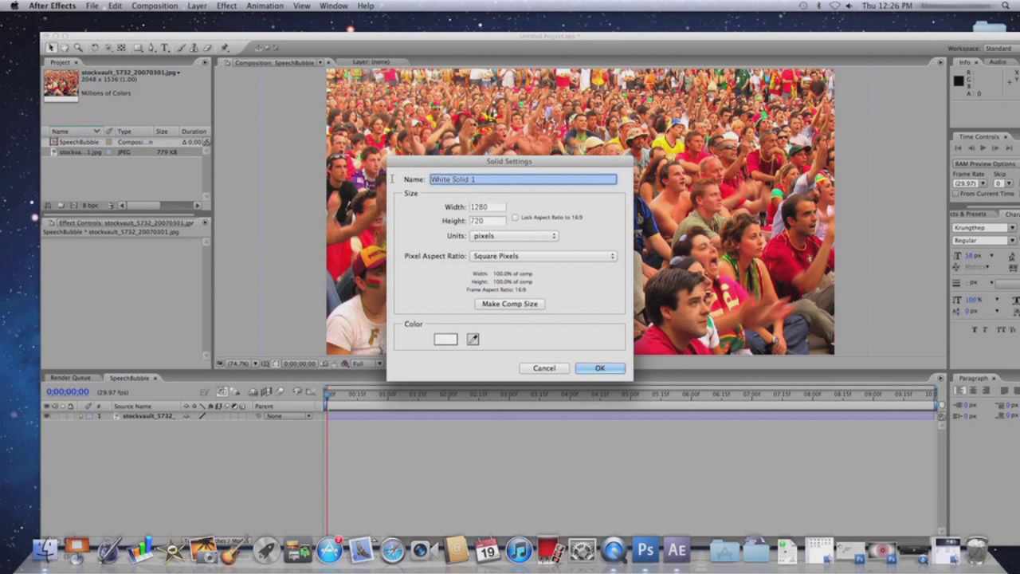
text(Speech)
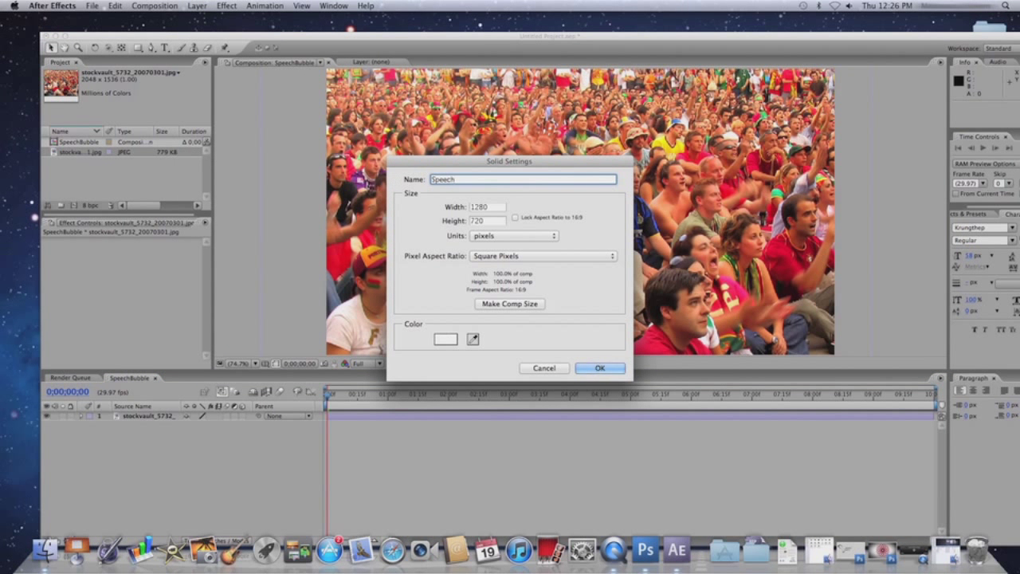
text(BubbleMask)
click(446, 339)
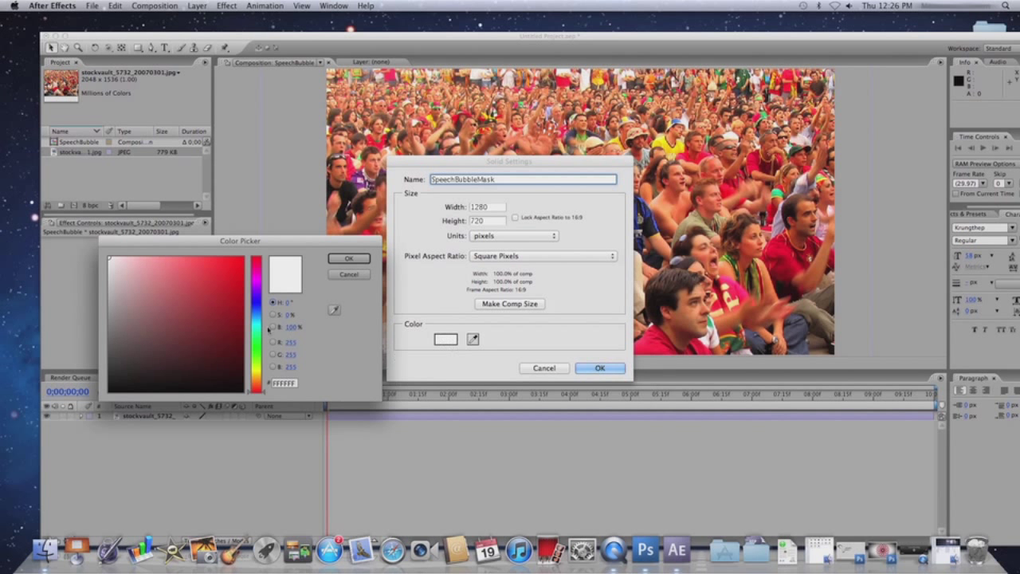
click(243, 390)
click(361, 262)
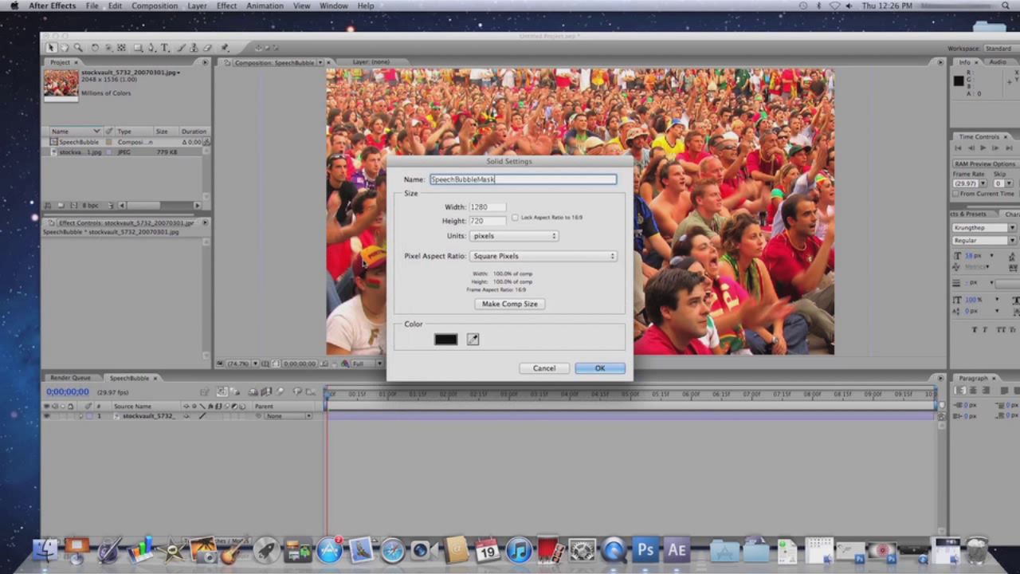
click(600, 369)
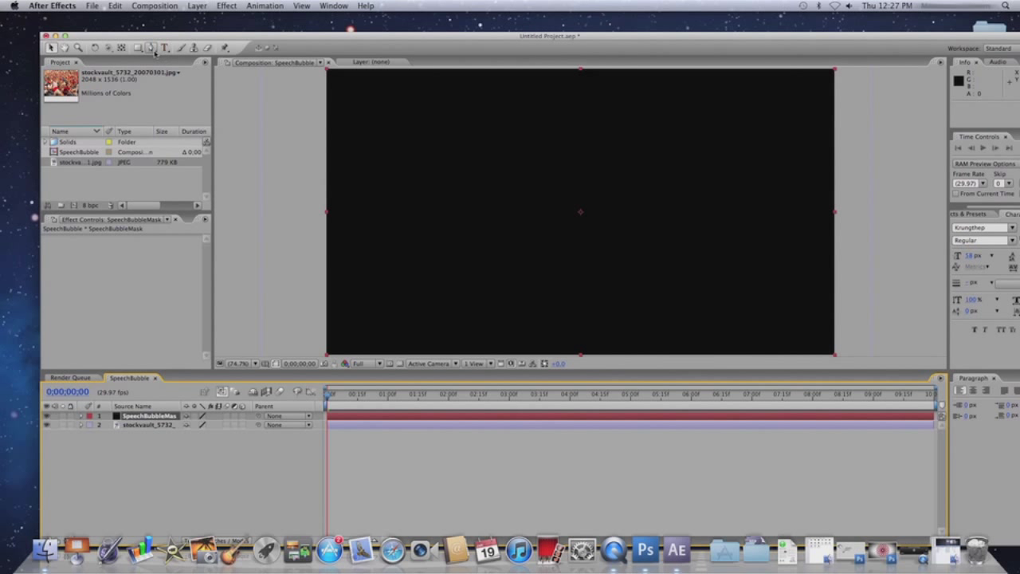
- Draw a closed speech-bubble mask on the SpeechBubbleMask solid with the Pen tool, its tail pointing to the lower-left spectator
click(388, 331)
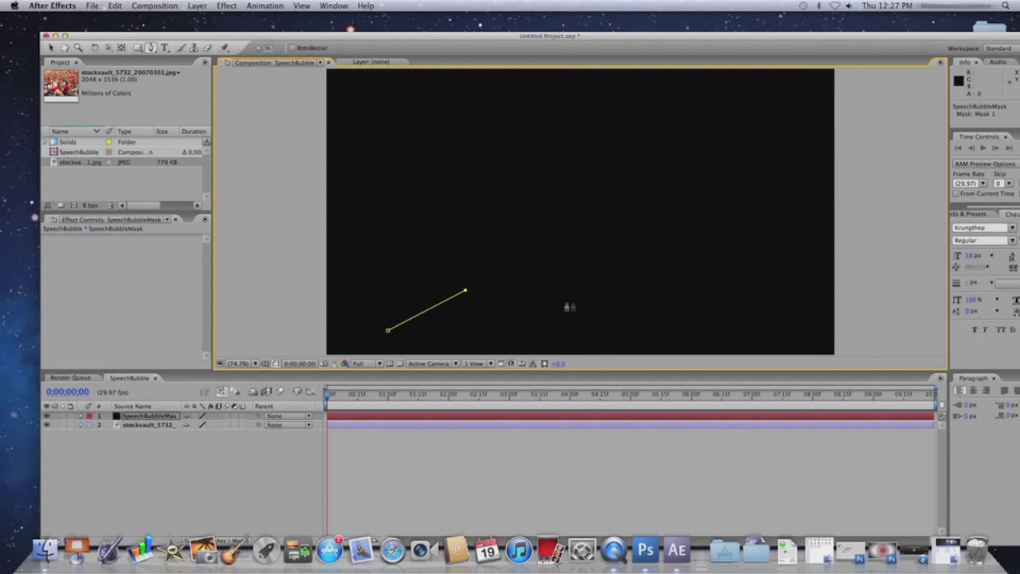
drag(666, 290, 723, 269)
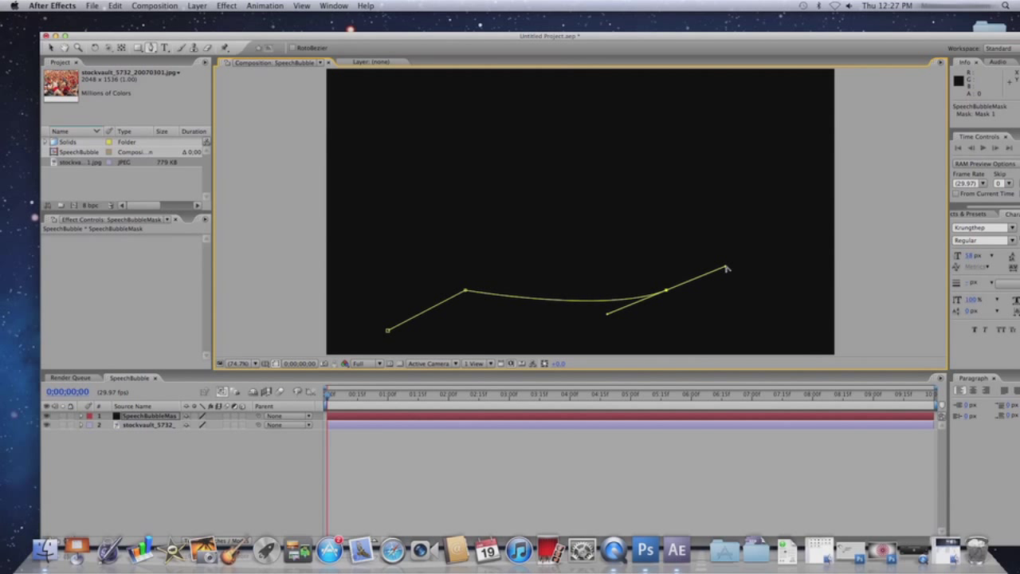
drag(716, 144, 713, 131)
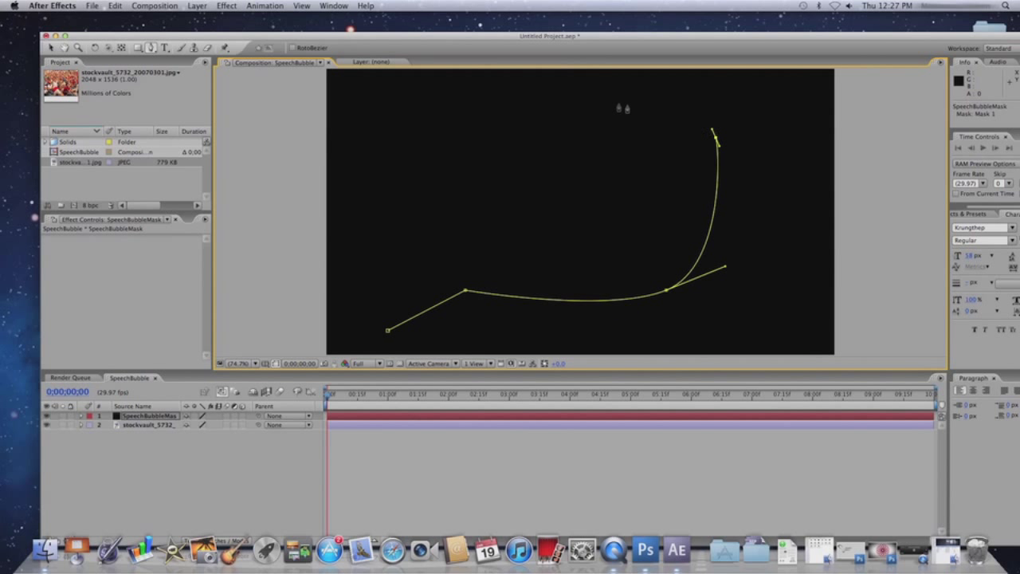
drag(550, 93, 418, 107)
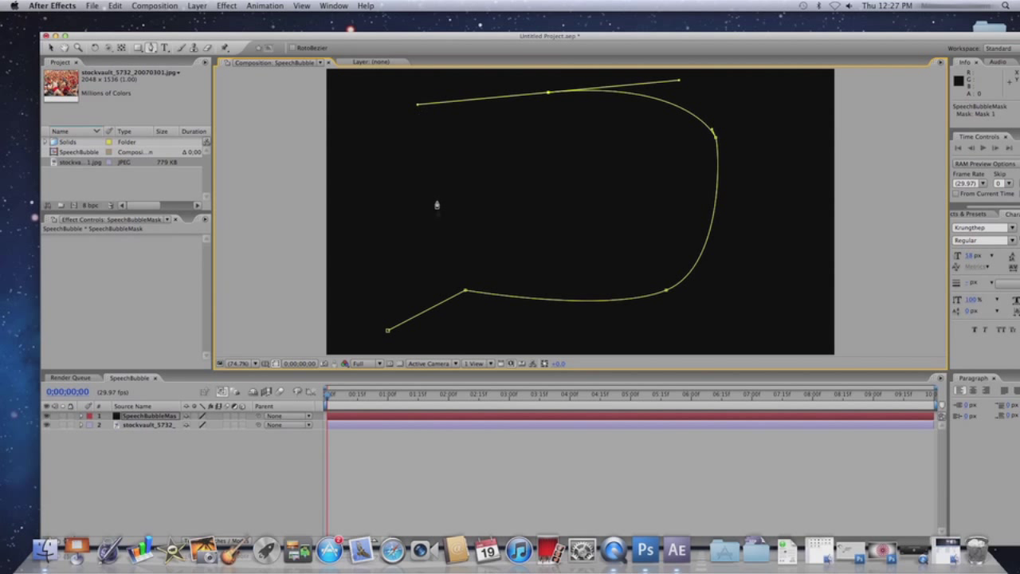
drag(446, 249, 478, 289)
key(ctrl+Up)
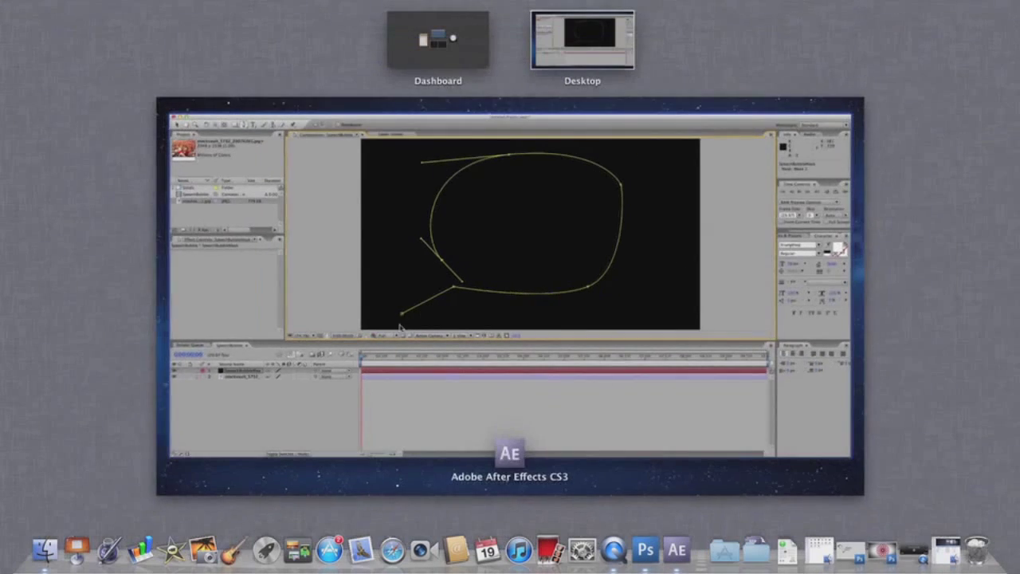
click(402, 317)
click(388, 333)
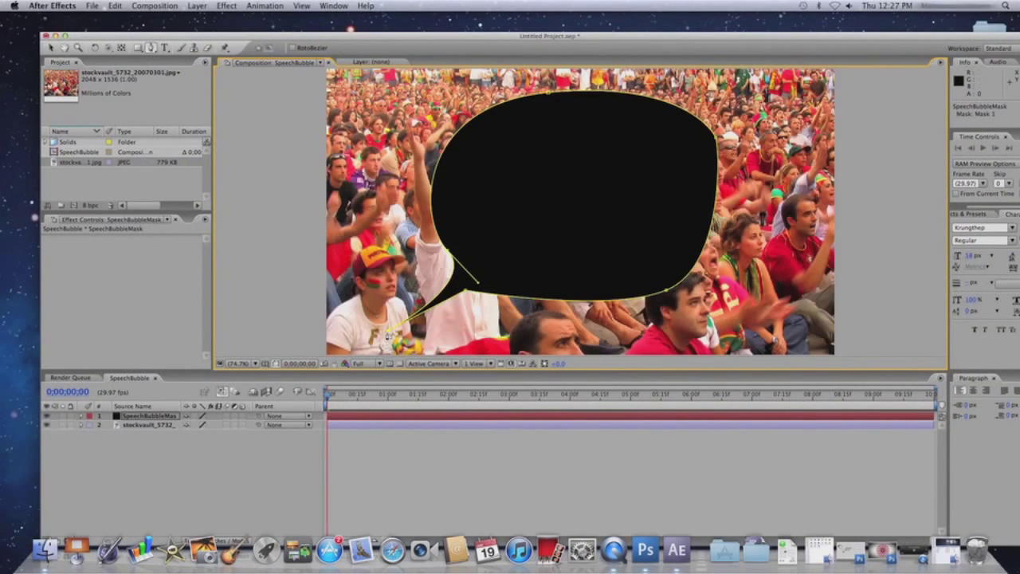
- Apply the Generate effect Scribble to the SpeechBubbleMask layer
key(v)
click(149, 416)
click(231, 303)
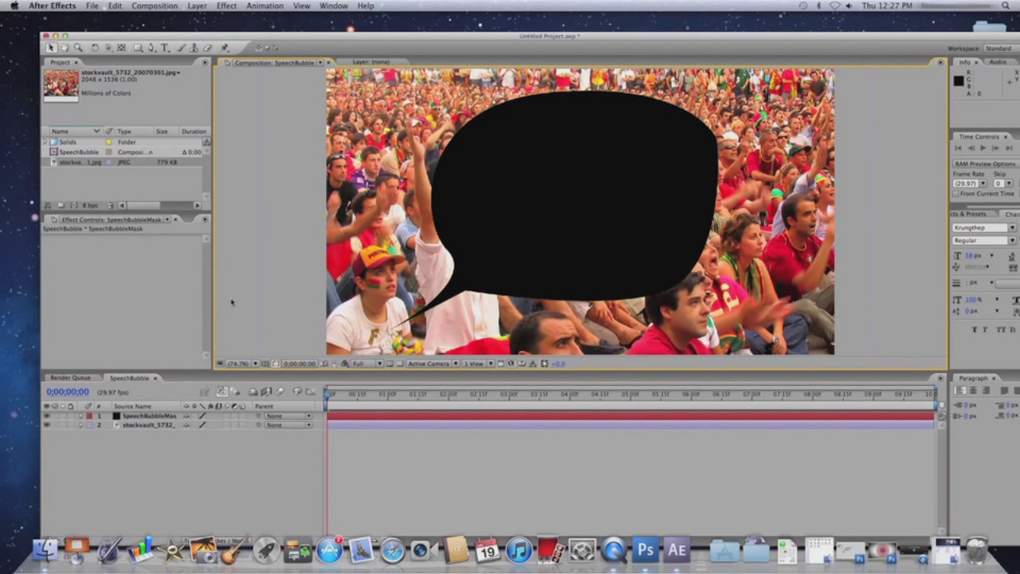
click(226, 5)
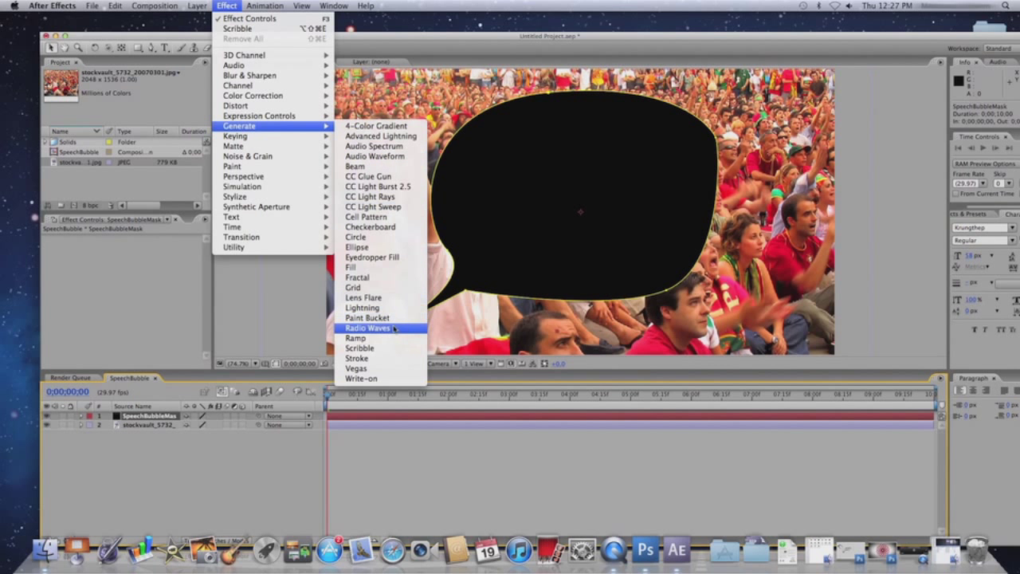
click(392, 348)
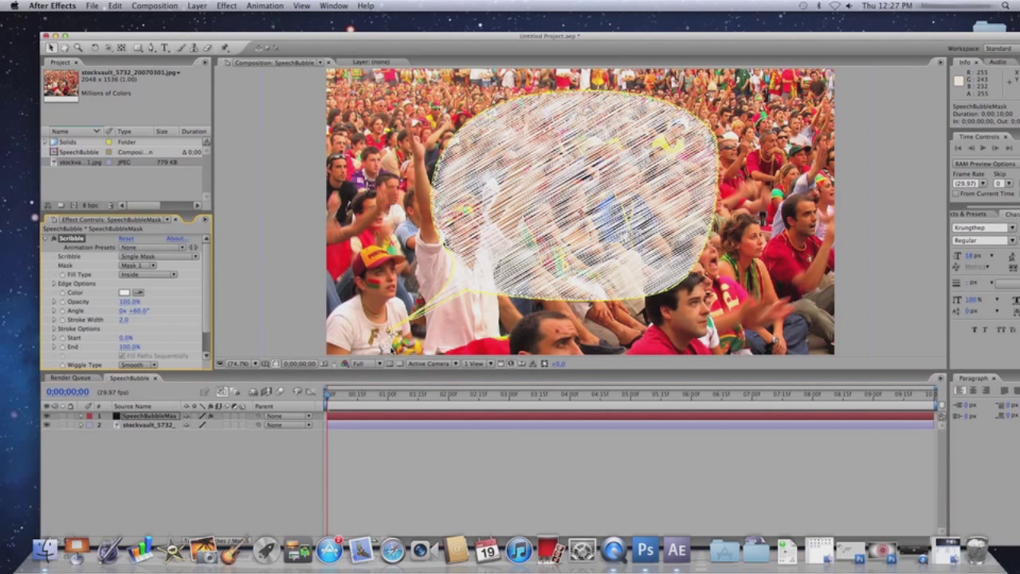
- Try bright green (36FF15) as the Scribble color and return it to white
click(126, 292)
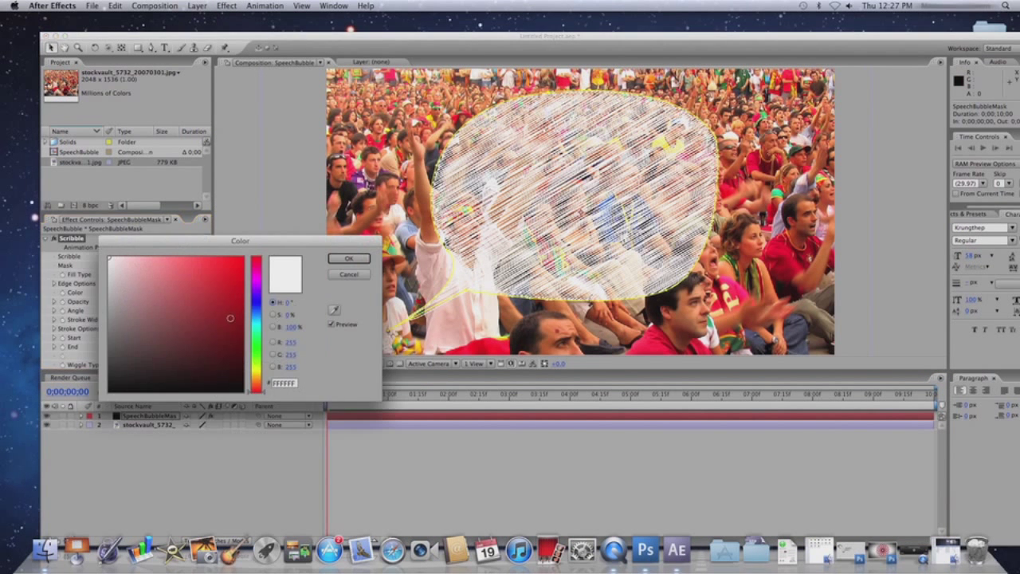
click(243, 258)
click(239, 381)
click(256, 350)
click(232, 358)
click(242, 259)
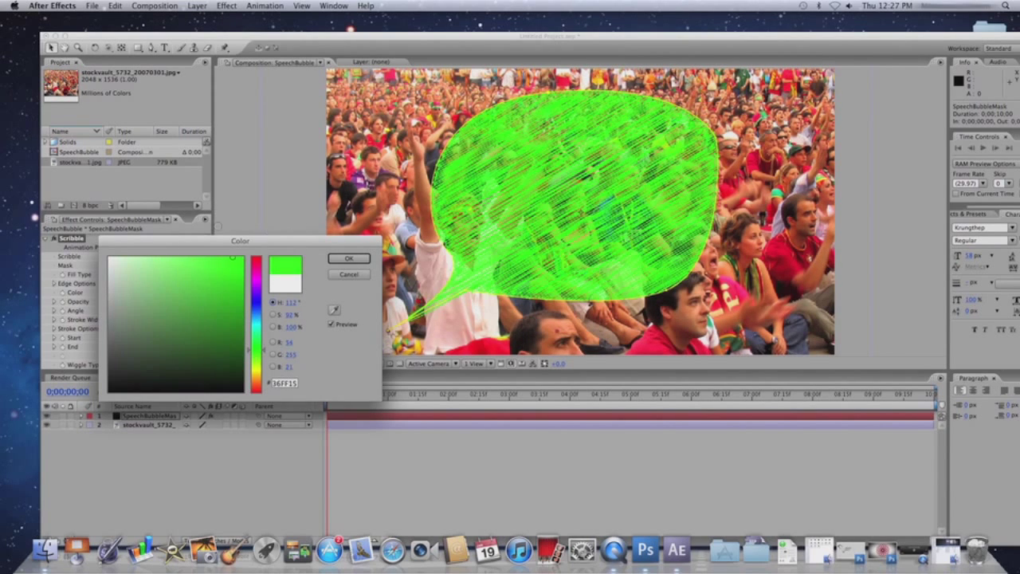
click(110, 257)
click(352, 260)
- Set the Scribble effect's stroke width to 4.7
scroll(197, 325, down, 1)
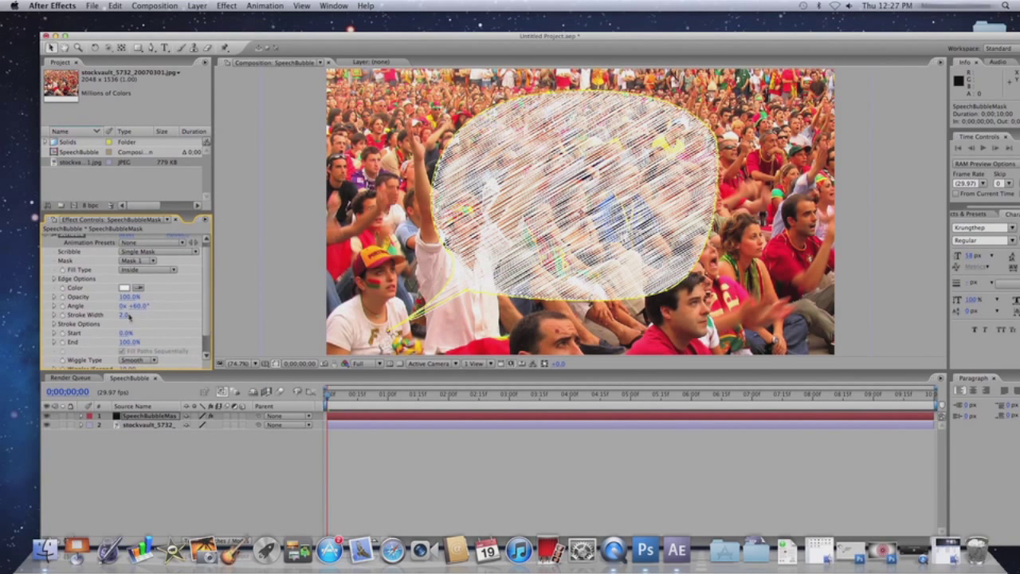
mouse_move(126, 315)
mouse_down()
mouse_move(224, 317)
mouse_move(211, 316)
mouse_up()
scroll(210, 316, down, 1)
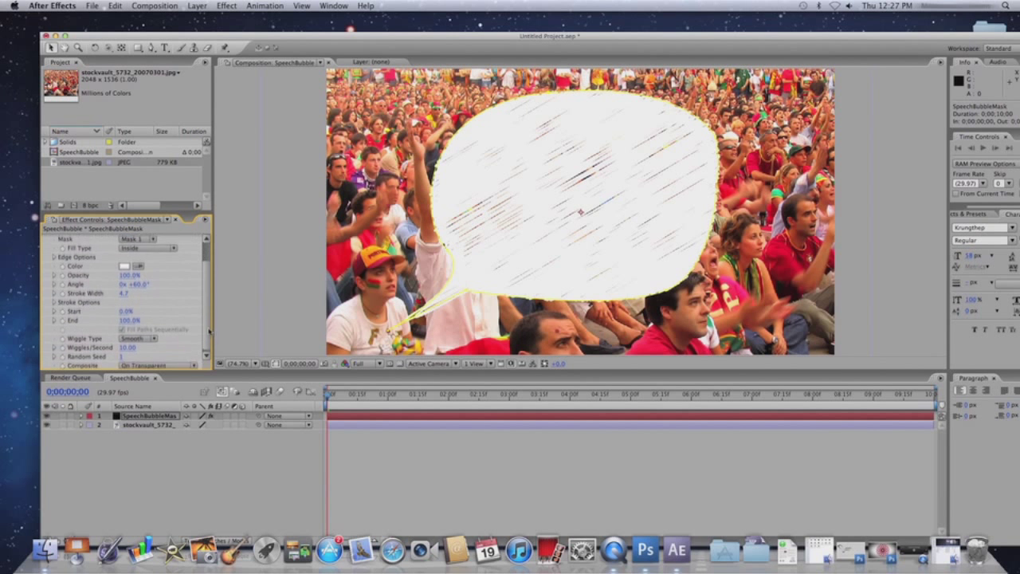
mouse_move(127, 310)
mouse_down()
mouse_move(155, 319)
mouse_move(109, 319)
mouse_up()
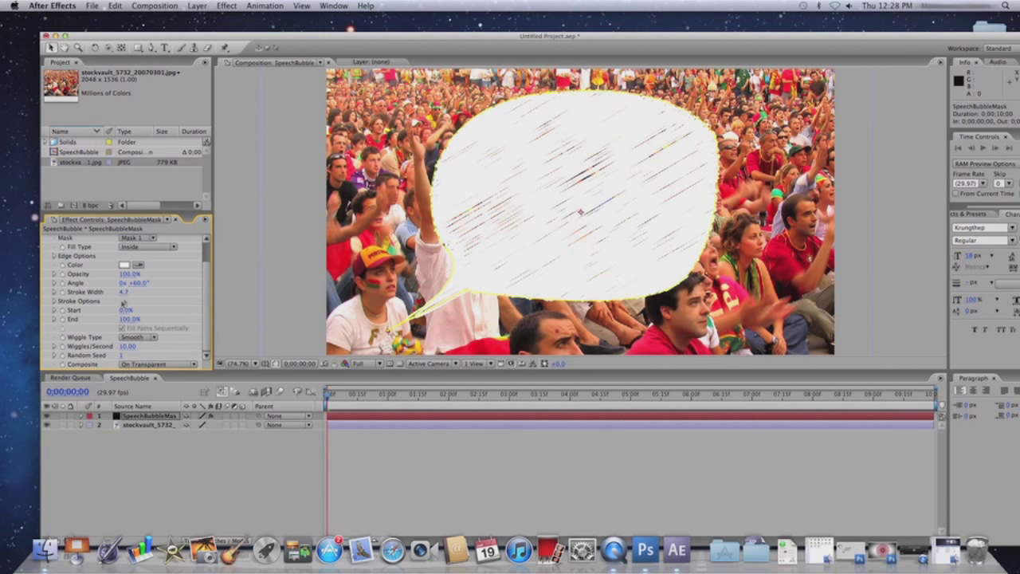
scroll(206, 258, up, 1)
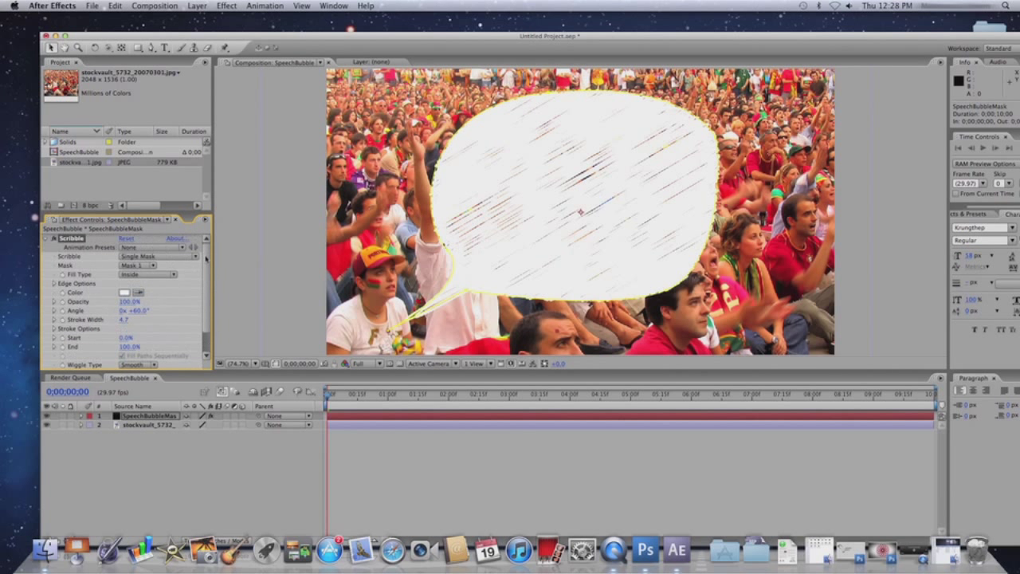
- Set the Scribble effect's stroke width to 3.5 and scrub the composition to 0;00;01;06 to check the scribble animation
scroll(206, 271, down, 1)
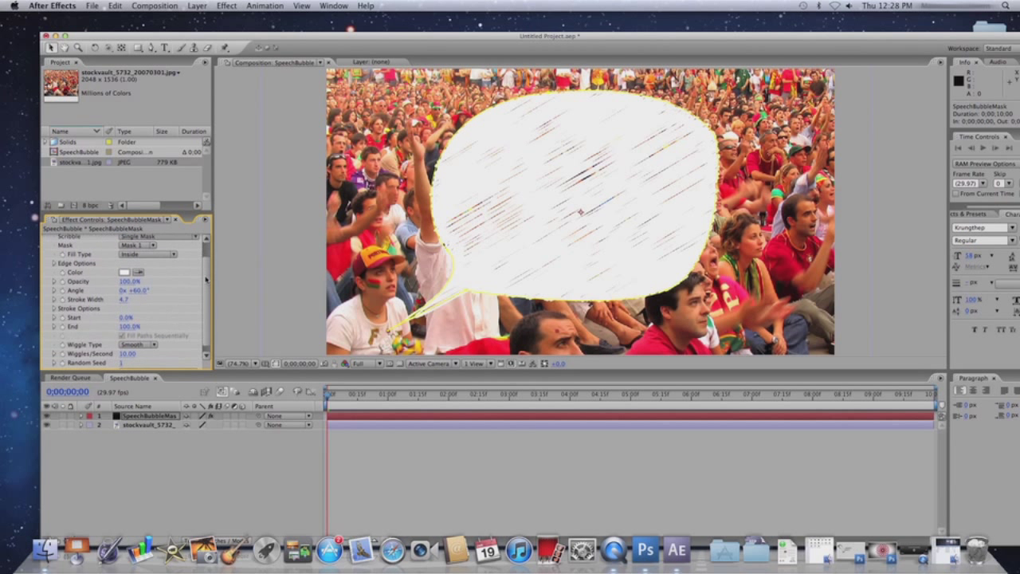
scroll(205, 282, down, 1)
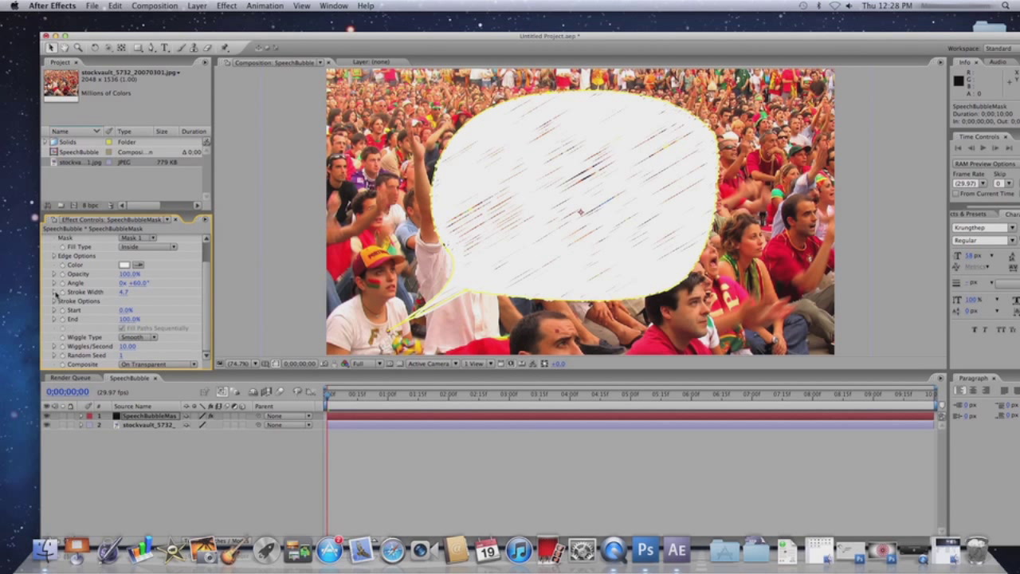
click(55, 293)
click(55, 292)
scroll(63, 269, up, 2)
scroll(108, 285, down, 2)
drag(124, 293, 111, 294)
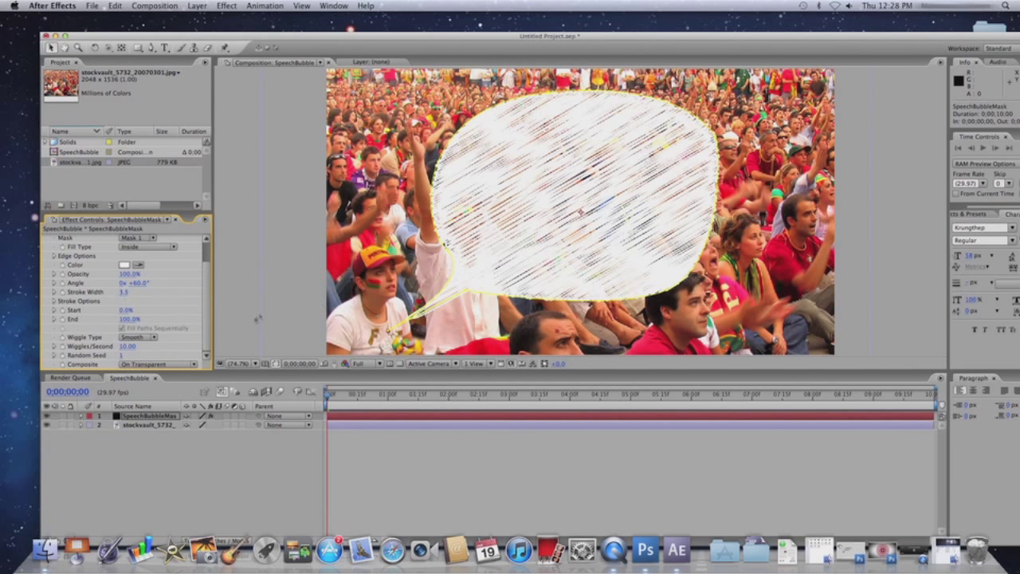
drag(329, 394, 400, 393)
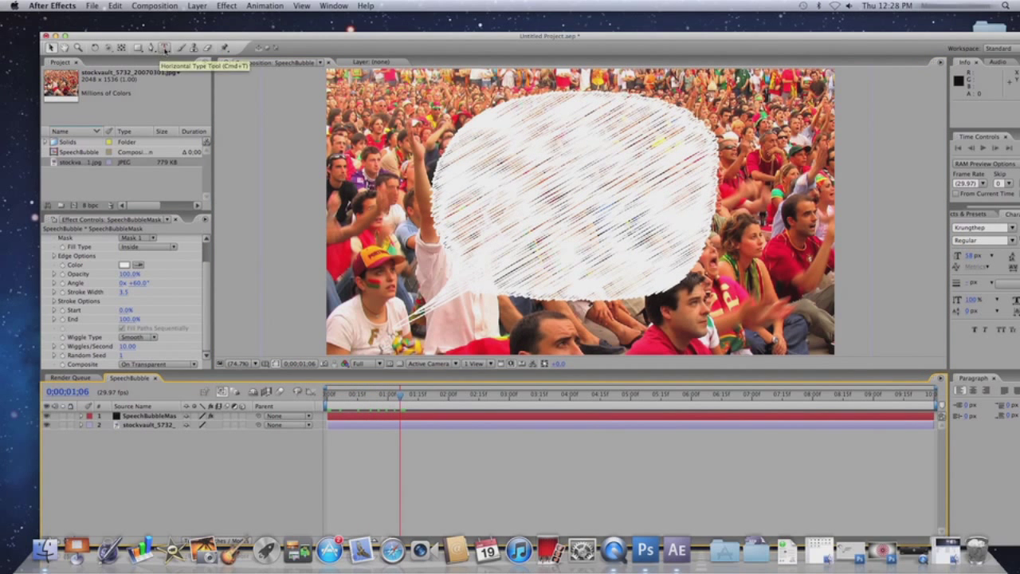
- Add a paragraph text box across the inside of the speech bubble and enter the text "WINNING!"
click(164, 48)
drag(453, 150, 712, 281)
click(334, 5)
click(344, 125)
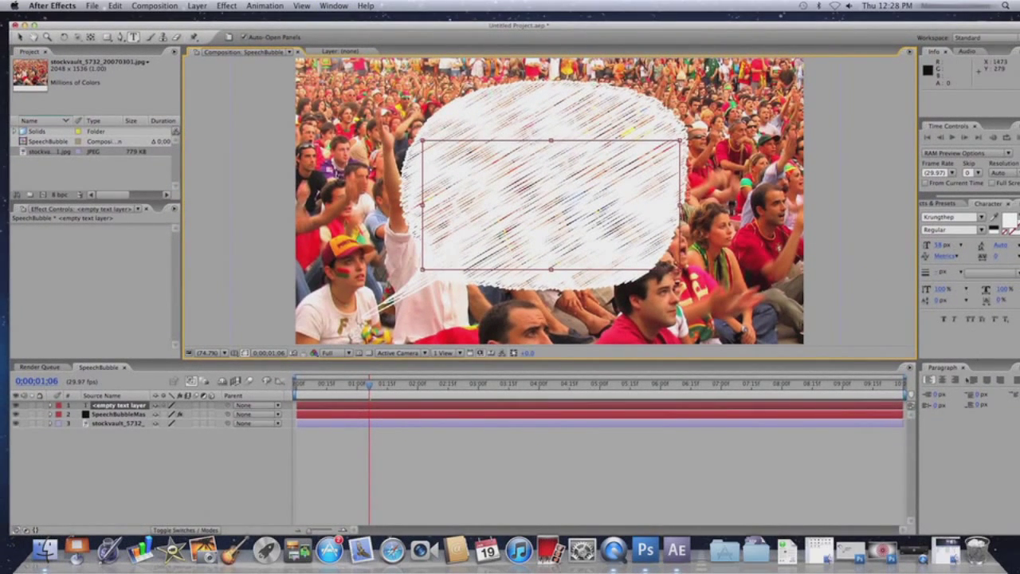
text(Hi there!)
- Color the WINNING! text black and set its font size to 121 px
drag(547, 158, 380, 159)
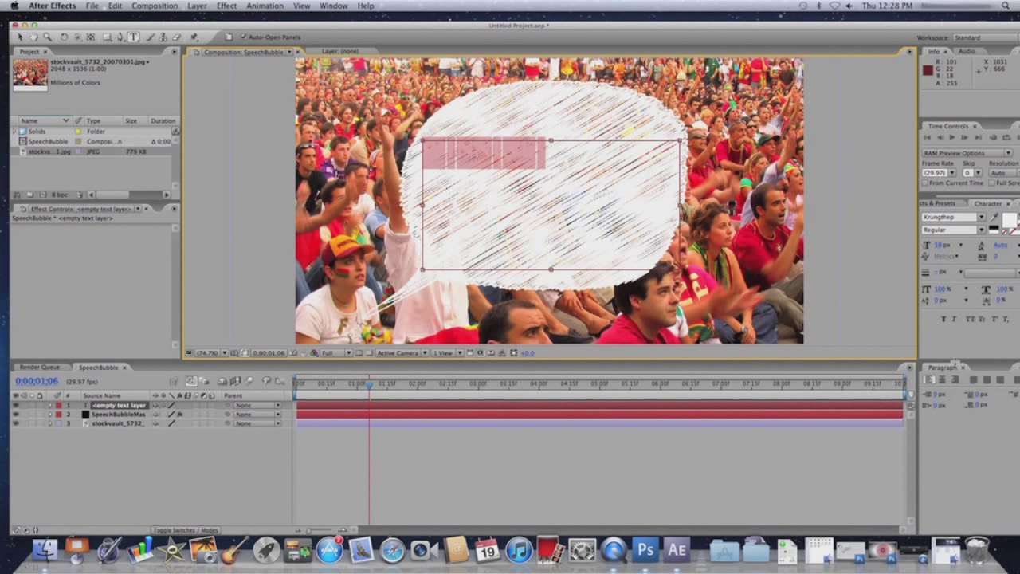
click(333, 6)
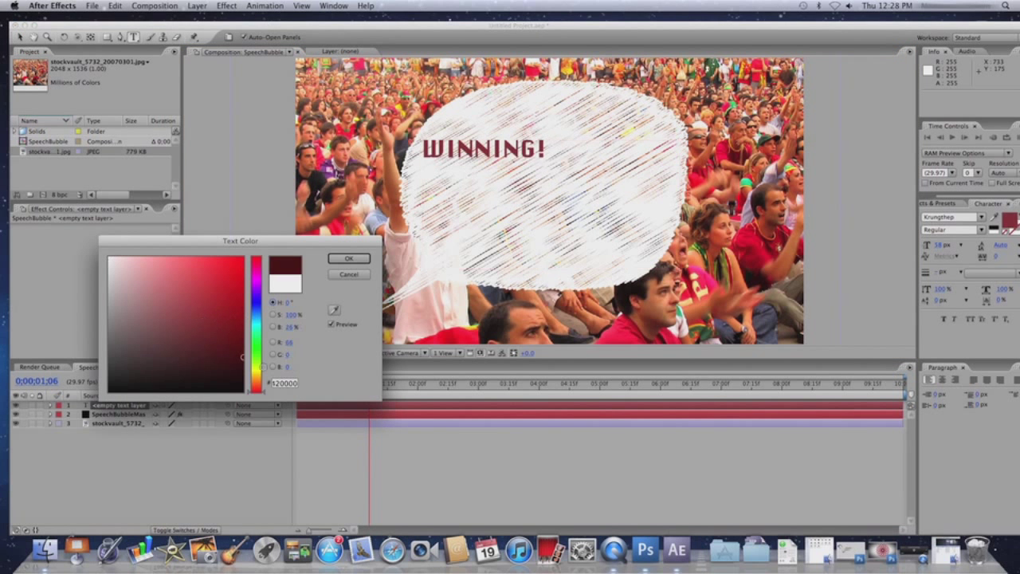
key(Return)
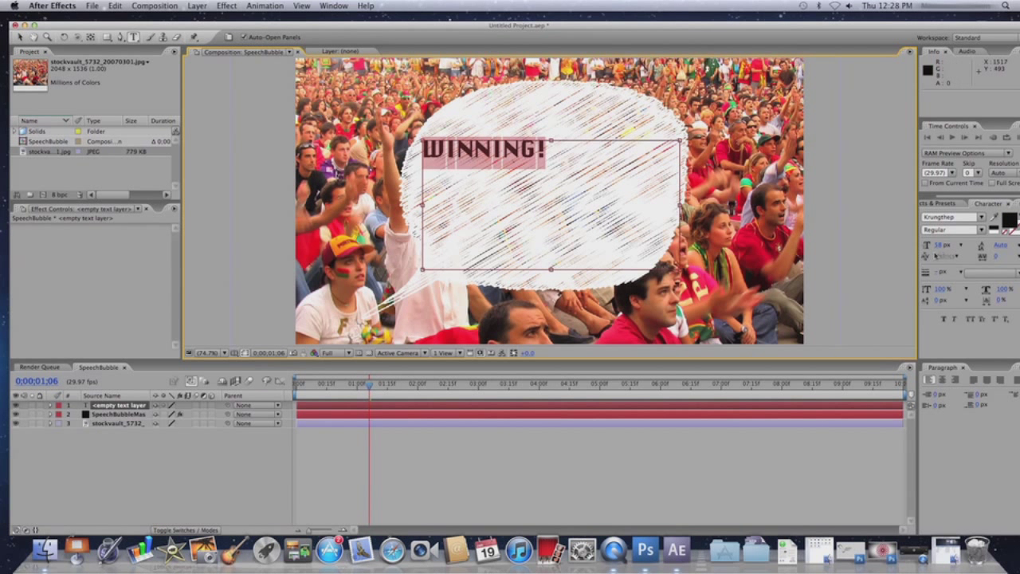
drag(940, 246, 973, 245)
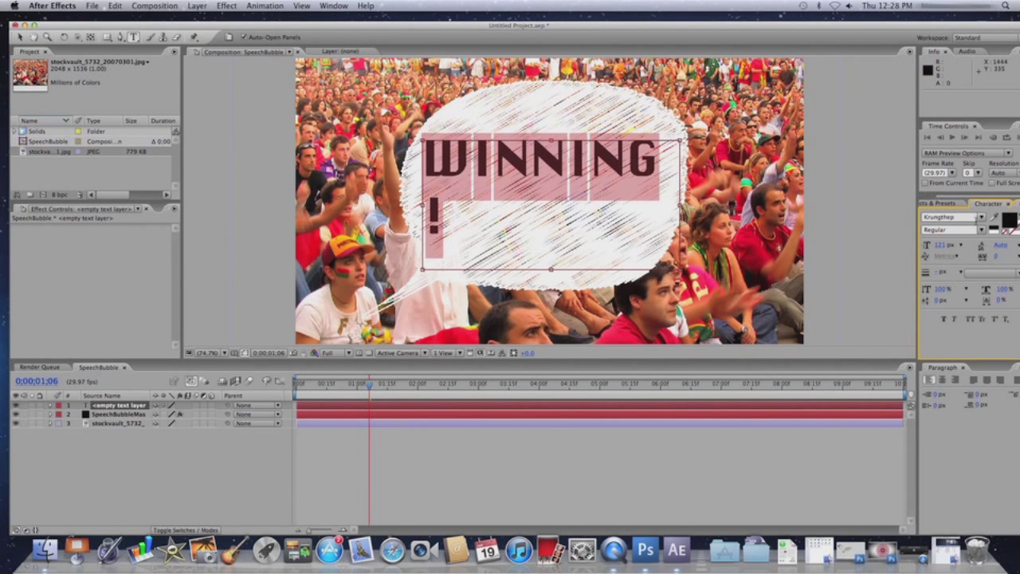
- Try several fonts on the WINNING! text, including Apple Chancery, Stone Sans Semi and Synchro LET
click(981, 217)
click(967, 253)
click(981, 218)
scroll(976, 303, down, 5)
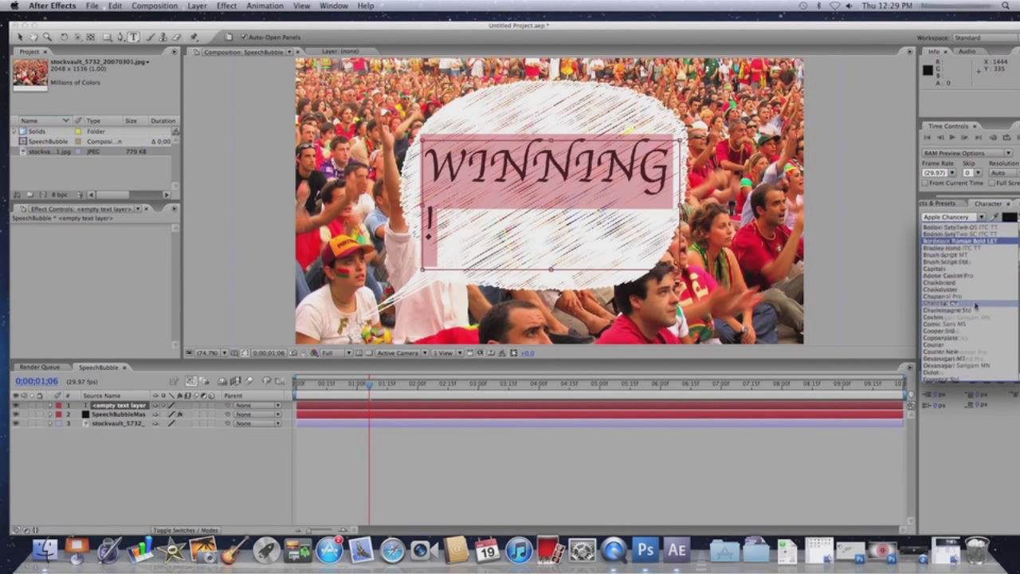
scroll(975, 306, down, 5)
click(972, 304)
click(981, 217)
click(978, 310)
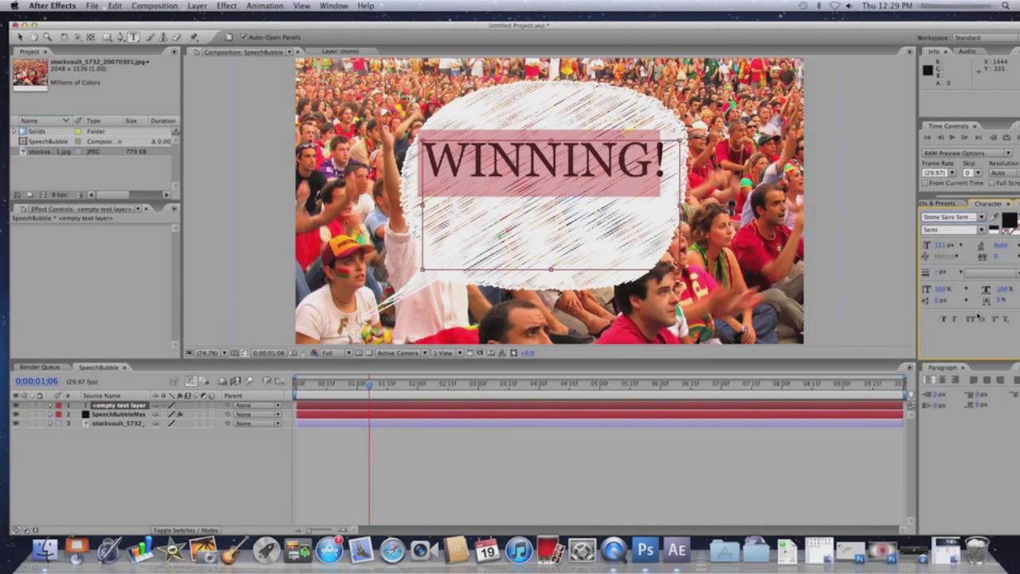
click(981, 217)
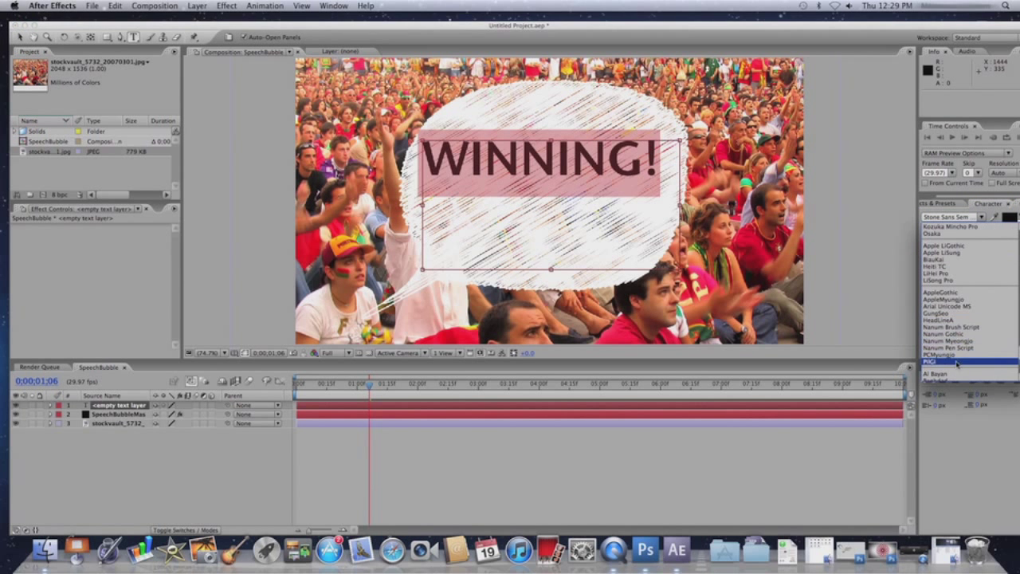
click(971, 361)
click(981, 217)
click(969, 303)
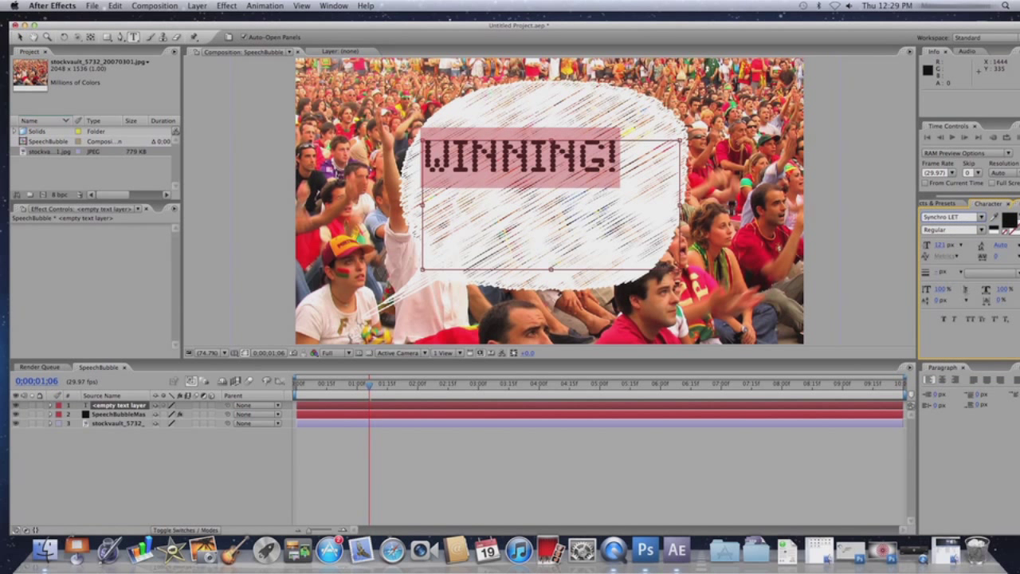
- Set the WINNING! text to Stone Sans ITC TT Bold and move it down about 76 px to the bubble's middle
click(981, 216)
click(956, 254)
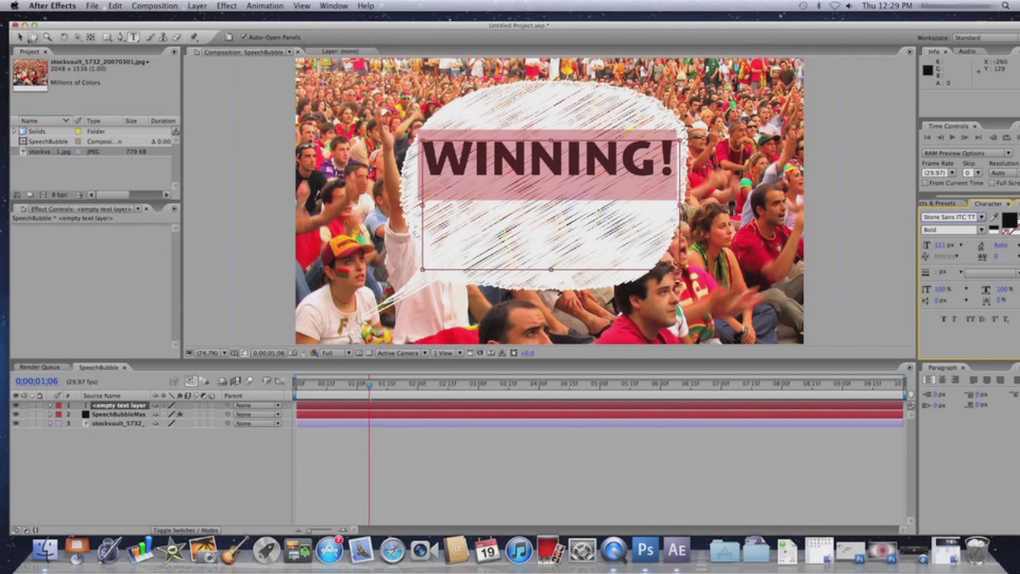
click(21, 38)
drag(452, 155, 450, 187)
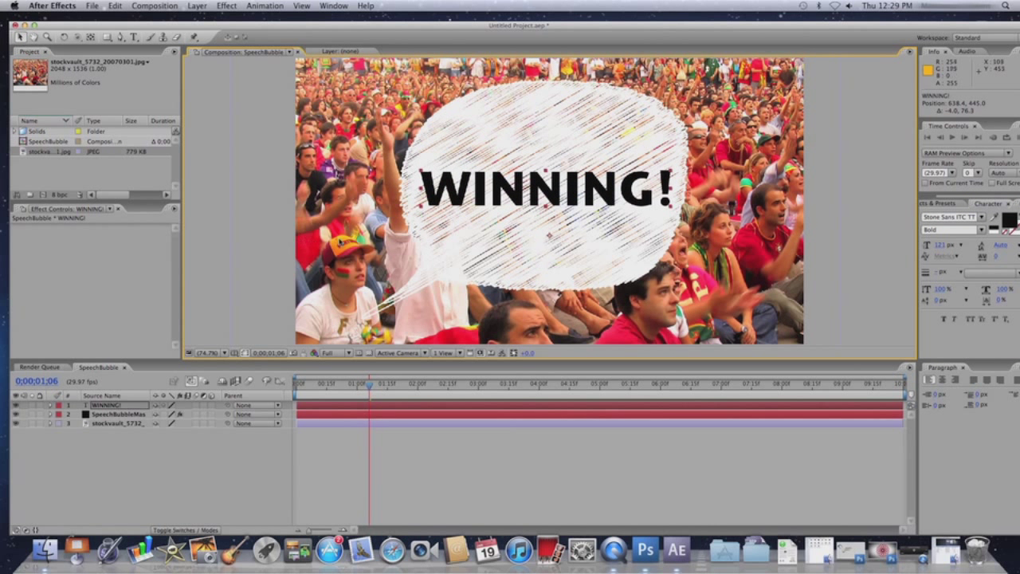
- Pre-compose the WINNING! and SpeechBubbleMask layers as "SpeechBubble Pre-Comp", moving all attributes into the new composition
click(338, 239)
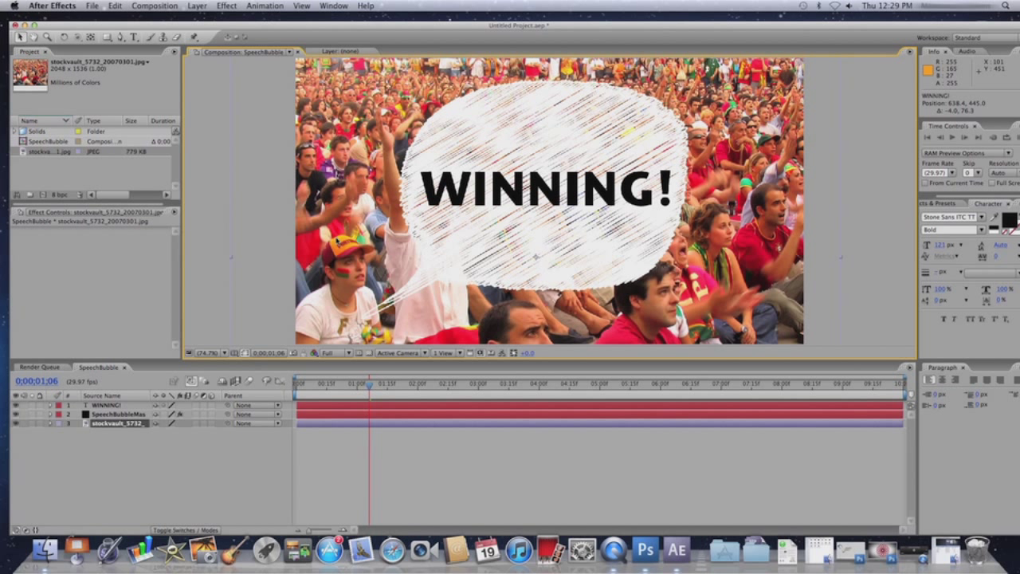
click(119, 415)
shift+click(130, 406)
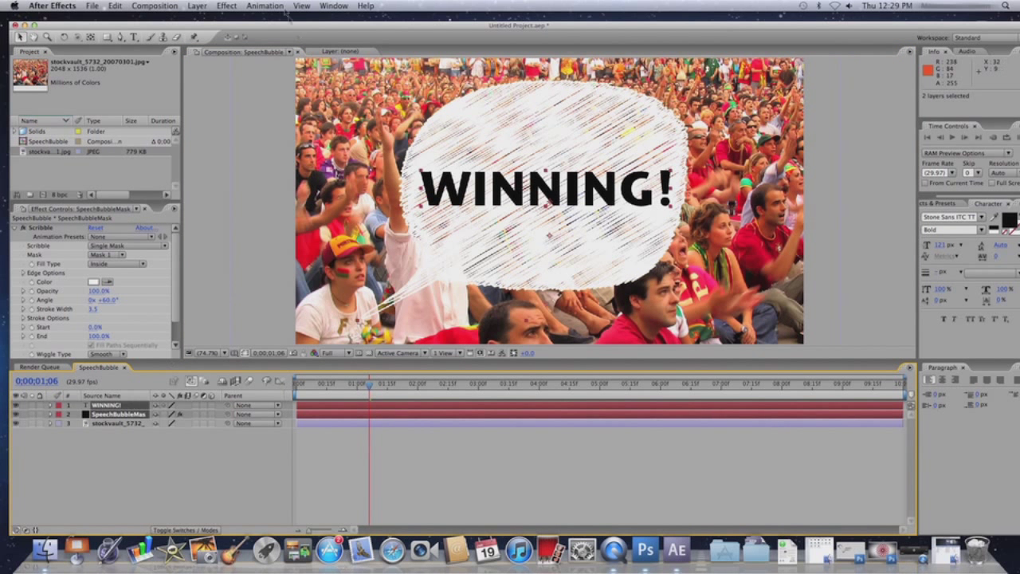
click(197, 5)
click(268, 368)
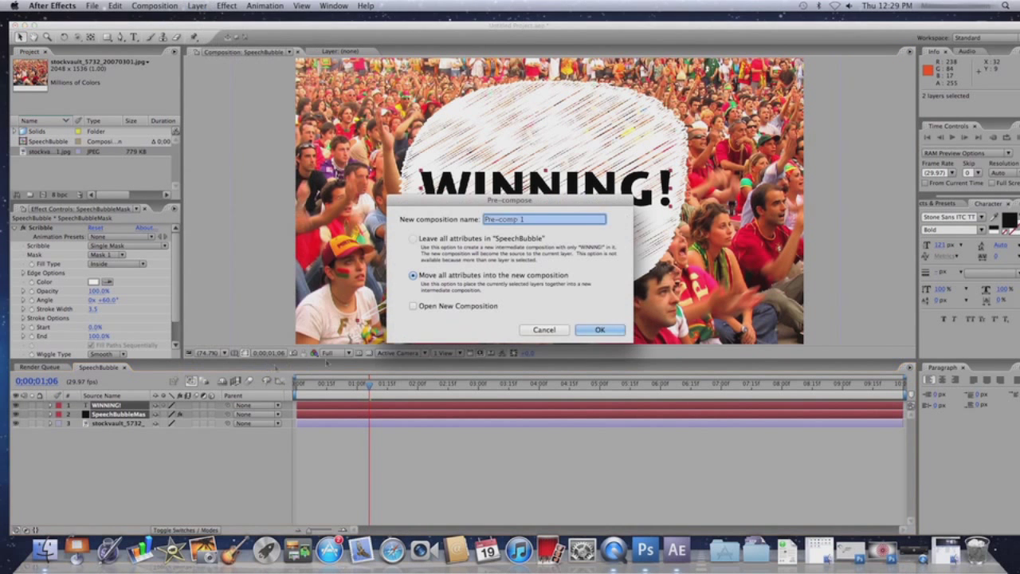
key(Right)
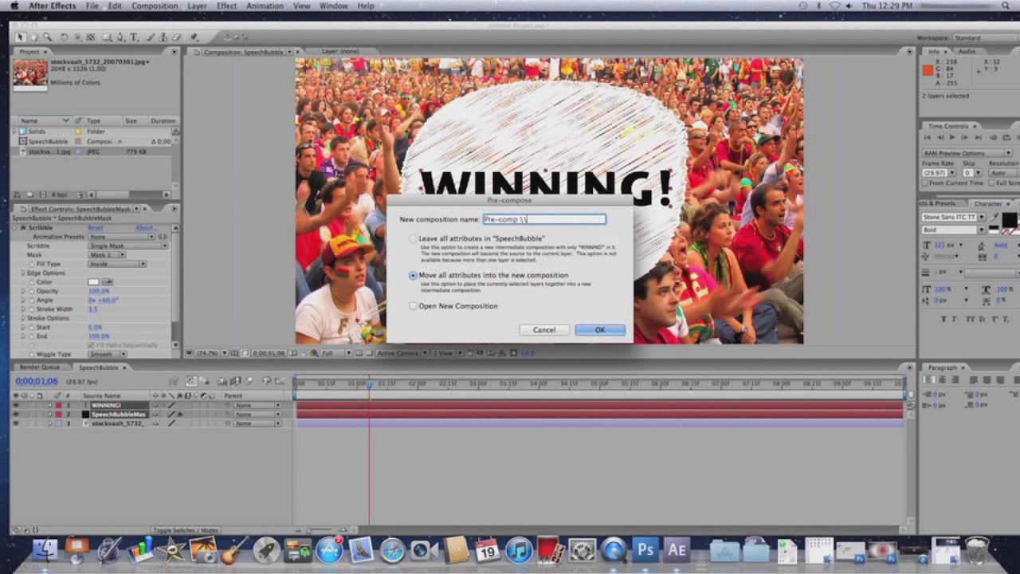
key(BackSpace)
key(BackSpace)
key(BackSpace)
key(BackSpace)
key(BackSpace)
key(BackSpace)
key(BackSpace)
key(BackSpace)
key(BackSpace)
key(BackSpace)
text(Spee)
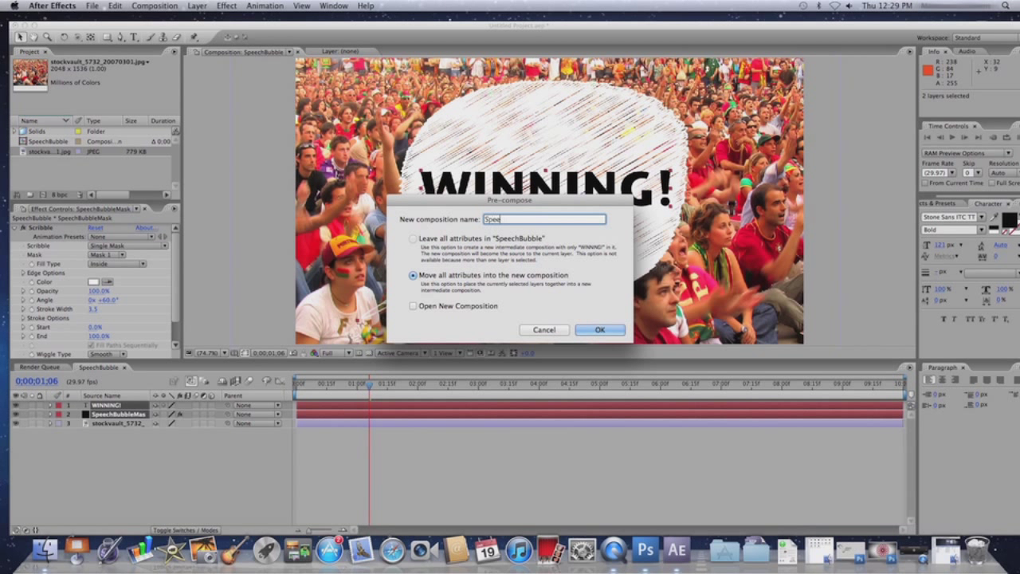
text(chBubble F)
text(re-Comp)
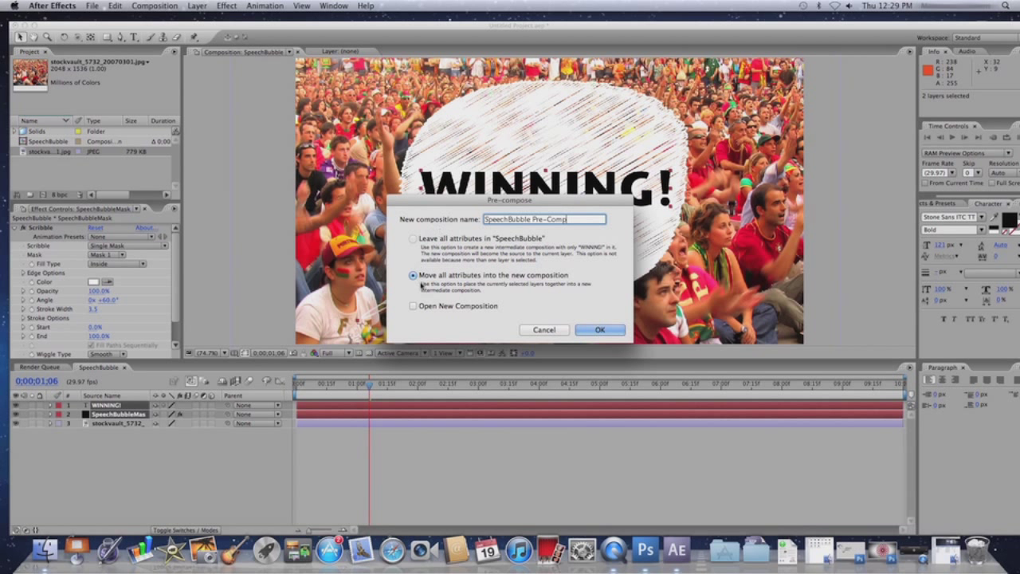
click(610, 331)
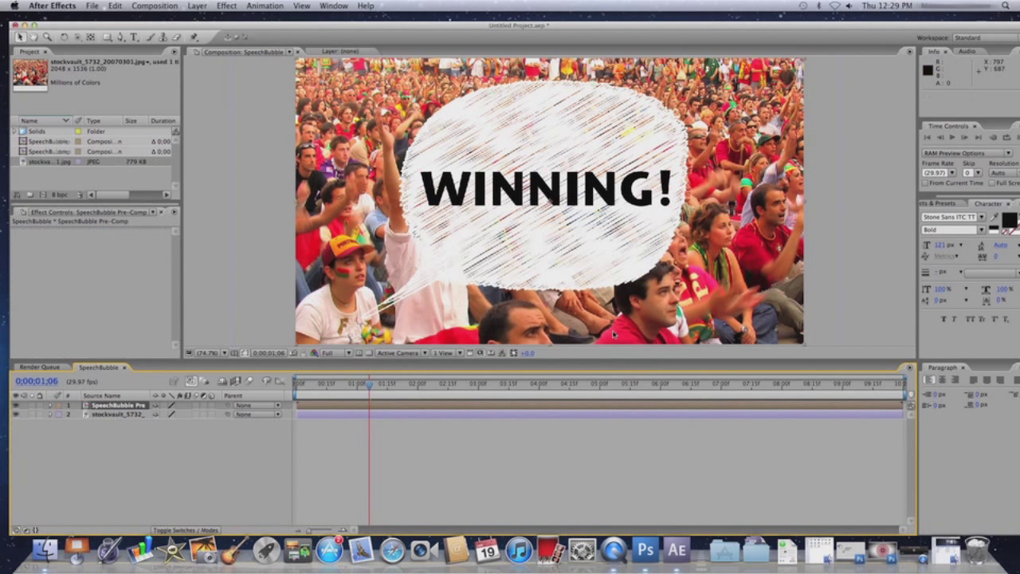
- Scale the SpeechBubble Pre-Comp layer to 61% and move it so the tail points to the shouting man in the white shirt
click(50, 406)
click(58, 415)
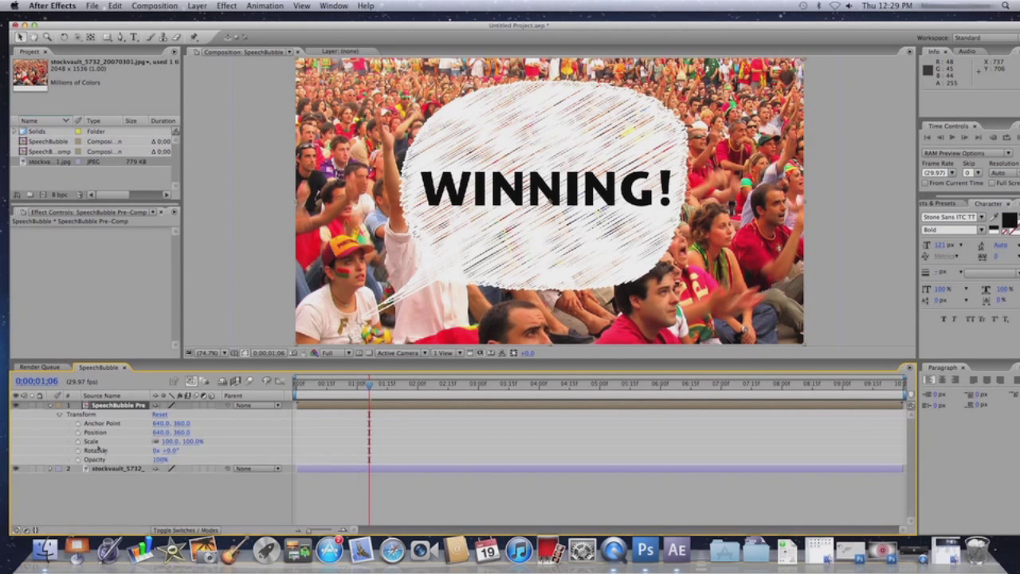
drag(194, 447, 163, 447)
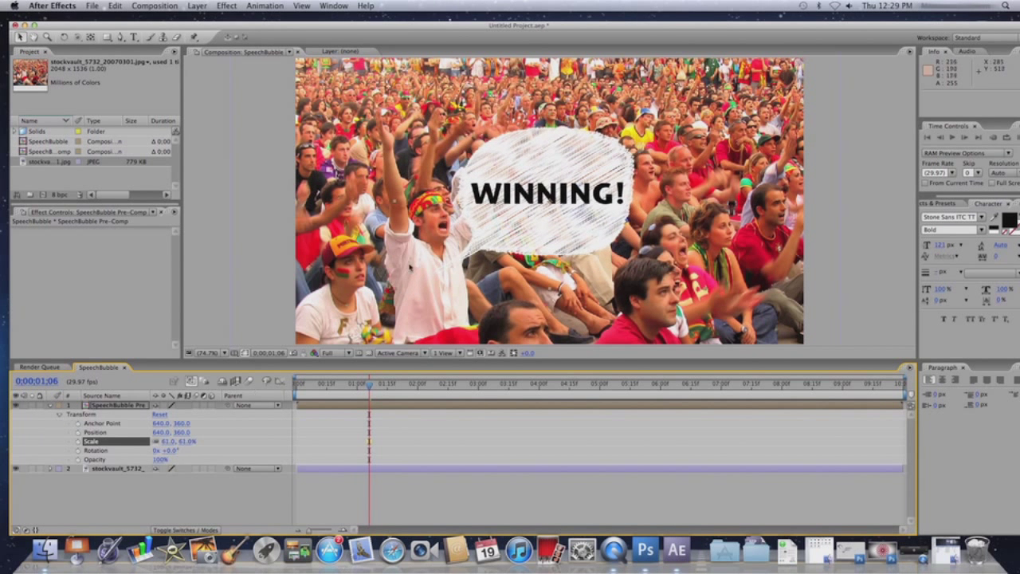
drag(492, 215, 507, 171)
click(875, 188)
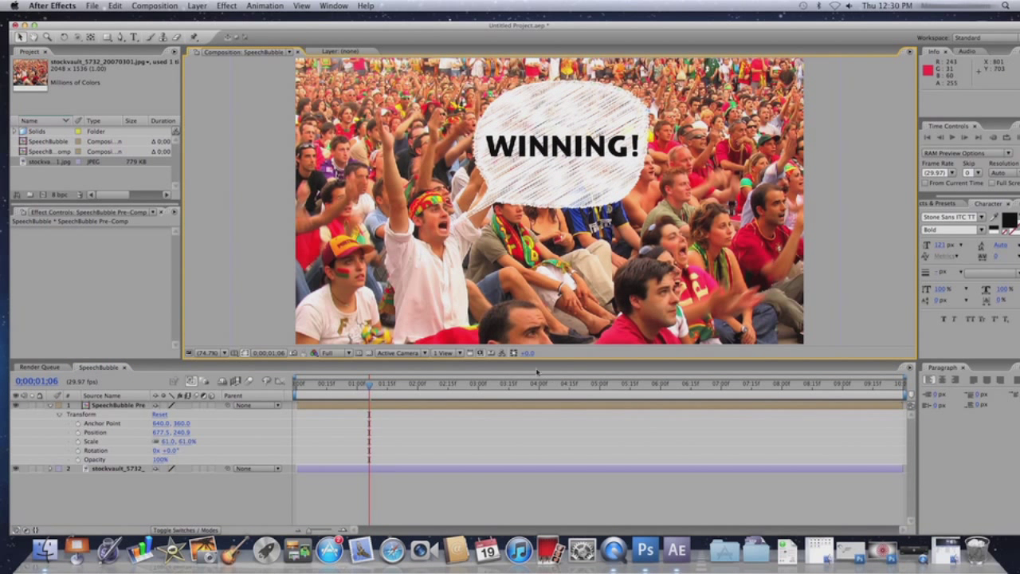
- Move the current time to 0;00;00;10 and run a RAM preview of the SpeechBubble composition
drag(368, 388, 316, 409)
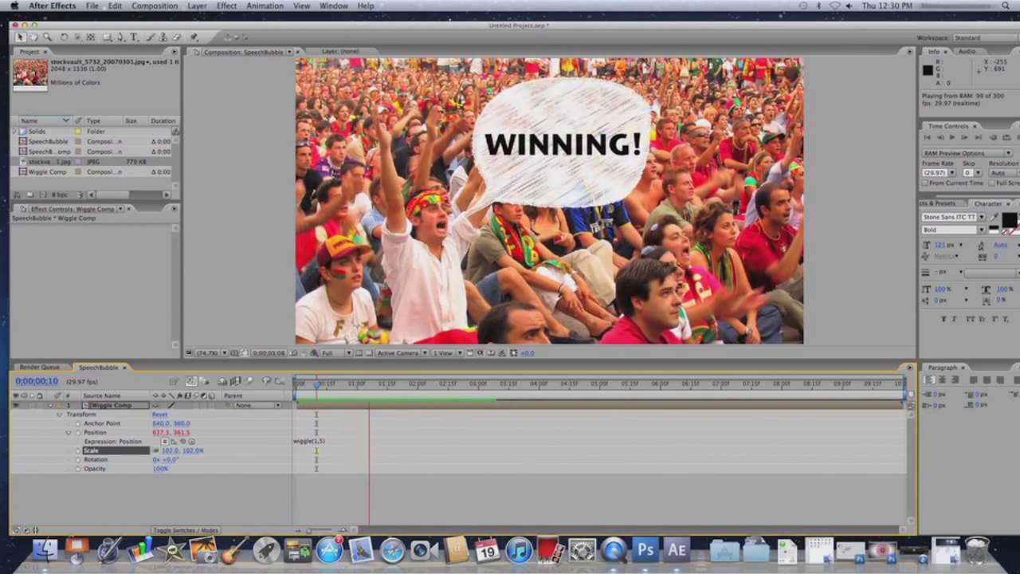
key(KP_0)
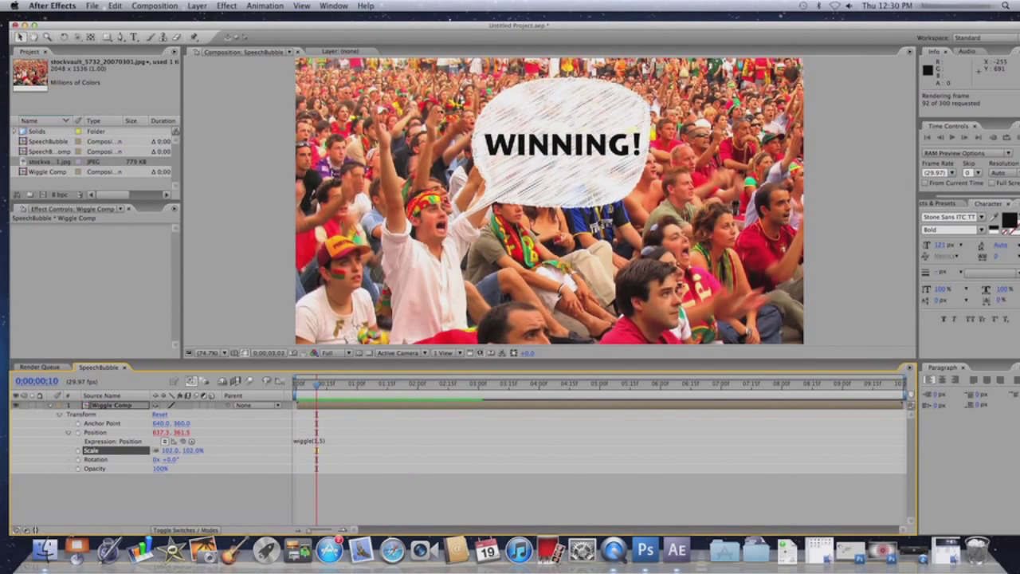